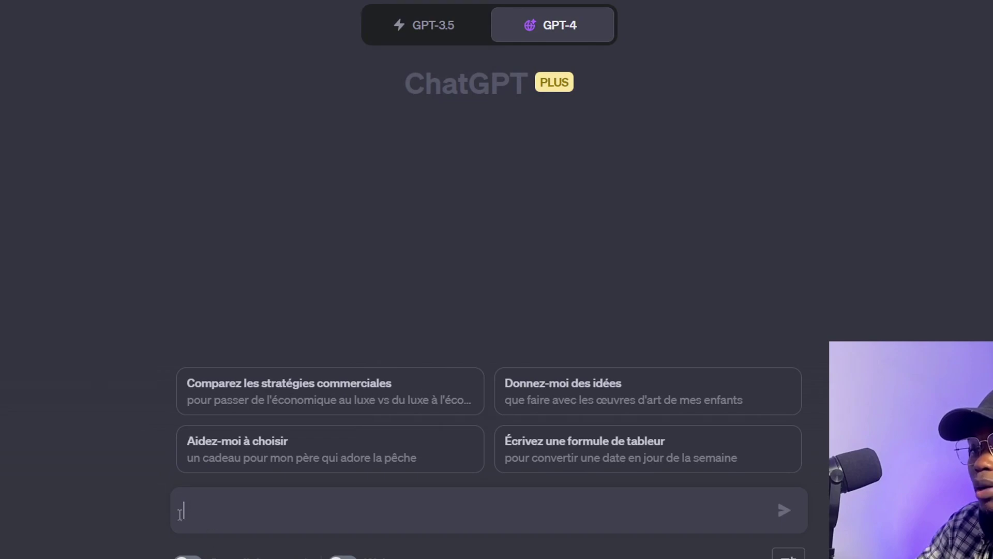
Set the GPT-4 mode to Default
mouse_move(569, 37)
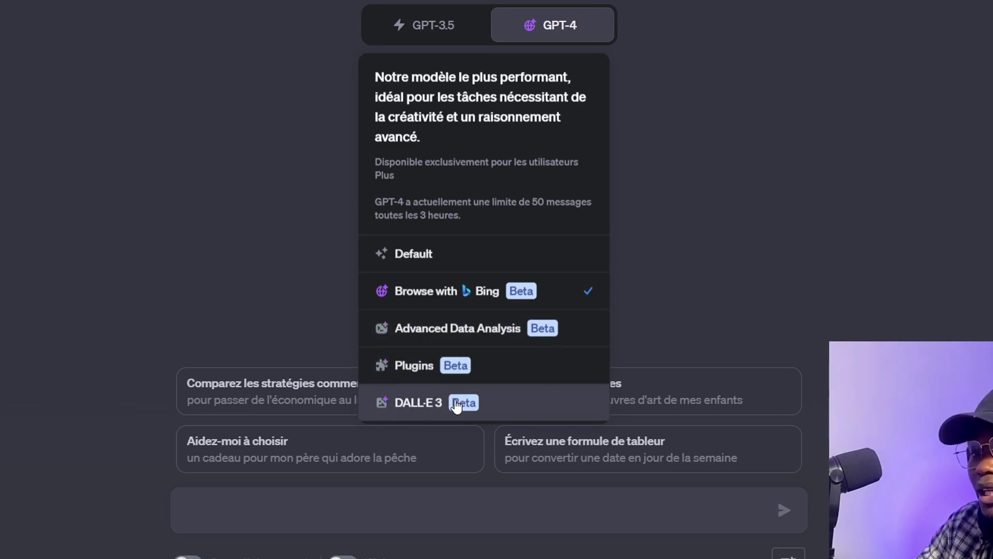
click(412, 262)
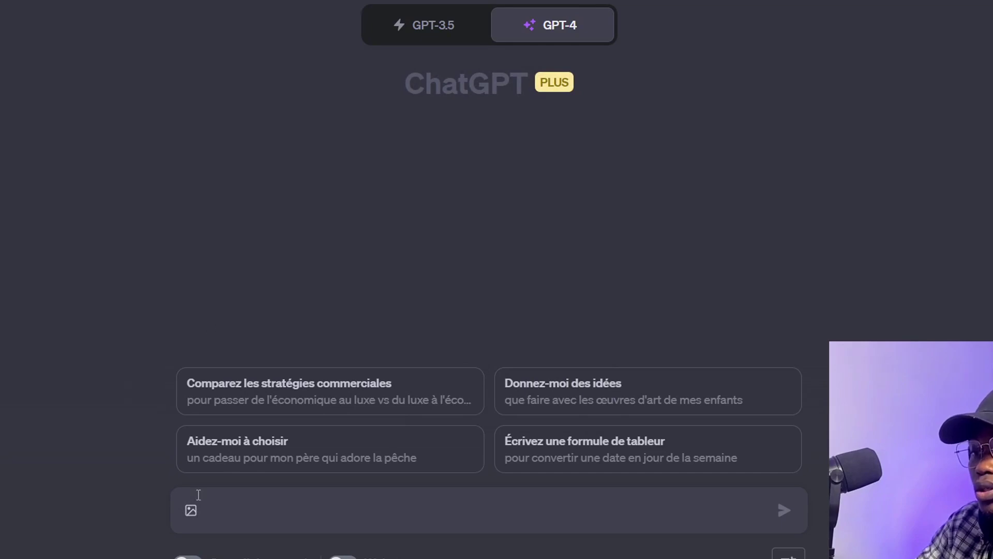
Compare the GPT-3.5 and GPT-4 model descriptions and the modes offered under GPT-4, ending with GPT-4 selected
click(441, 35)
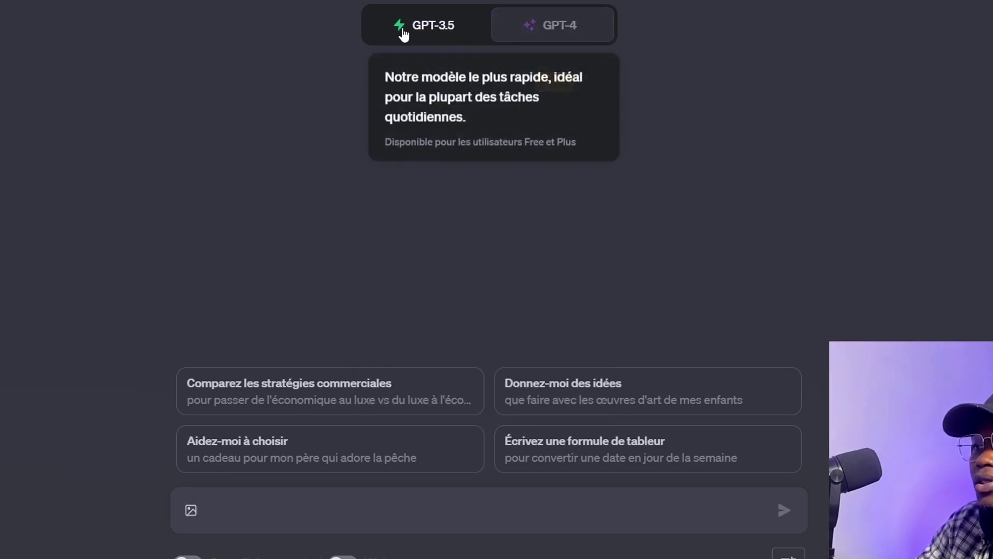
click(547, 30)
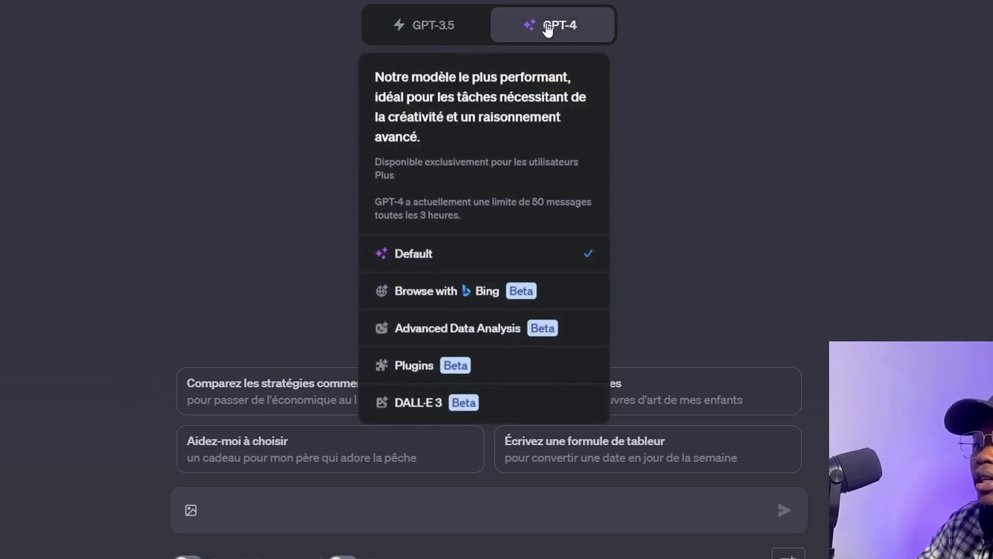
click(418, 29)
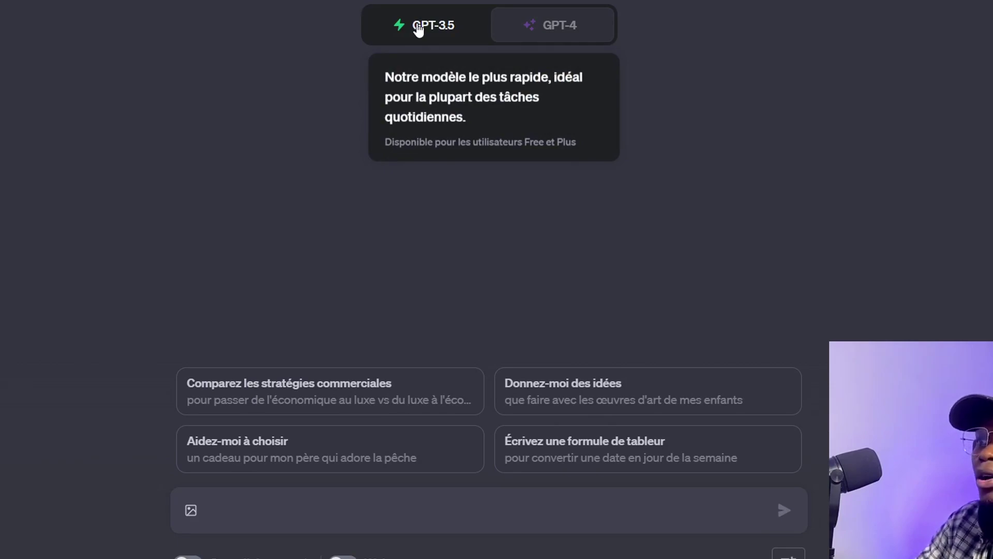
click(574, 29)
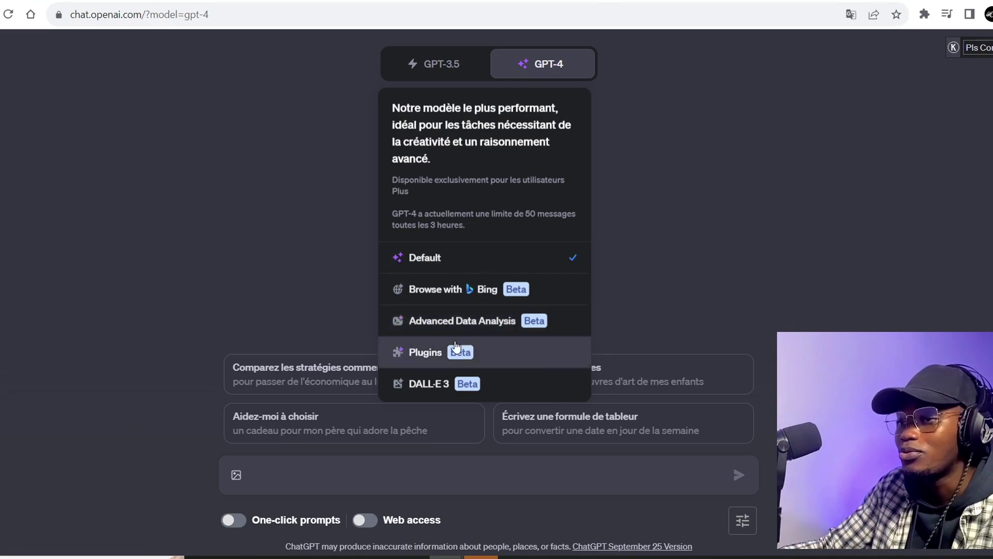
click(468, 69)
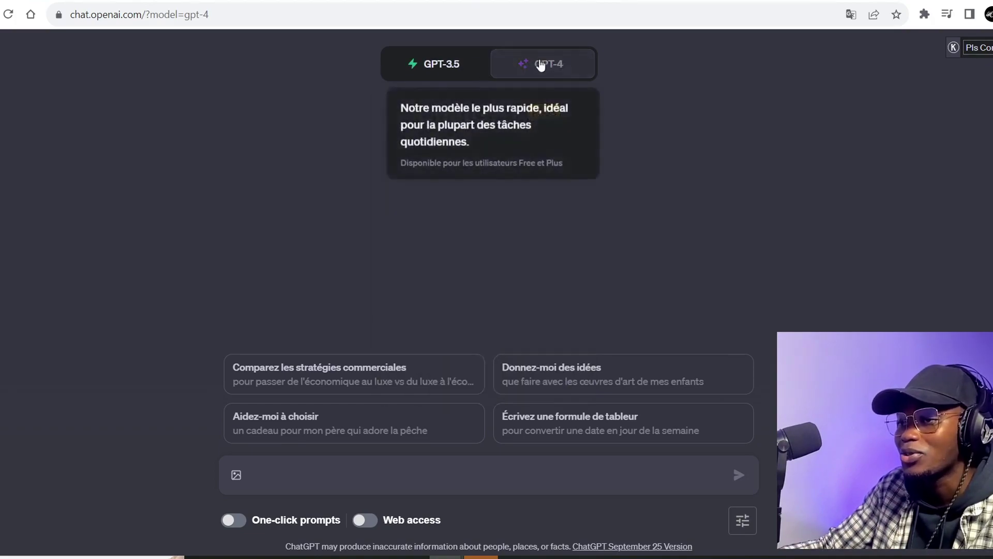
click(548, 65)
click(436, 65)
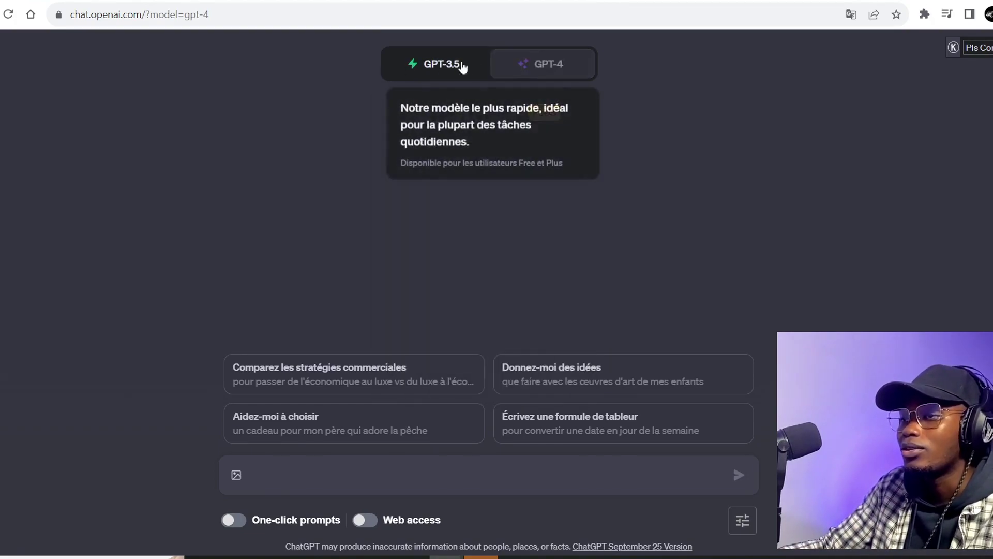
click(512, 70)
click(457, 67)
click(550, 66)
click(445, 65)
click(528, 63)
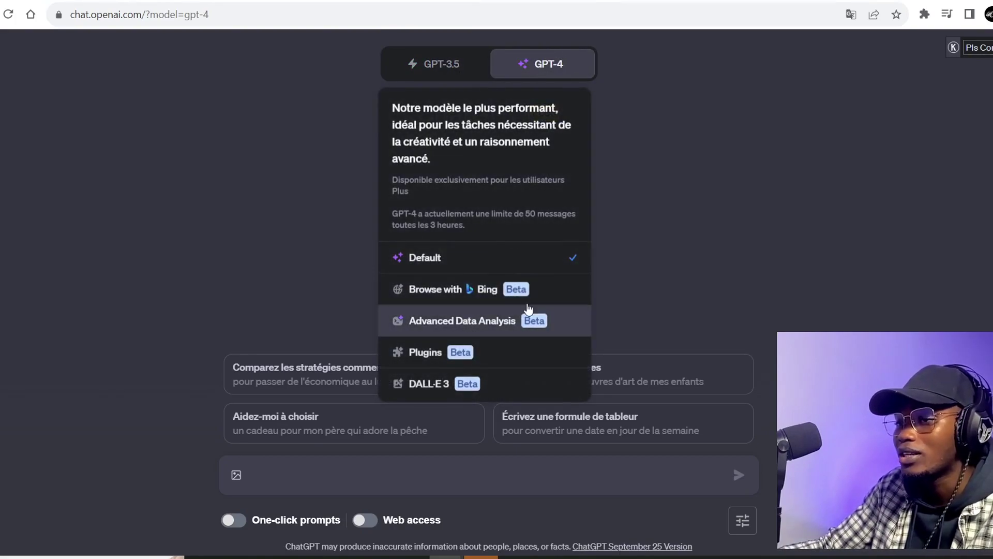
Attach the copied diagram and send "explique moi ce schema , et comment je dois l'appliquer dans un business de creation de contenu ? (donne moi des exemple concret )"
key(ctrl+v)
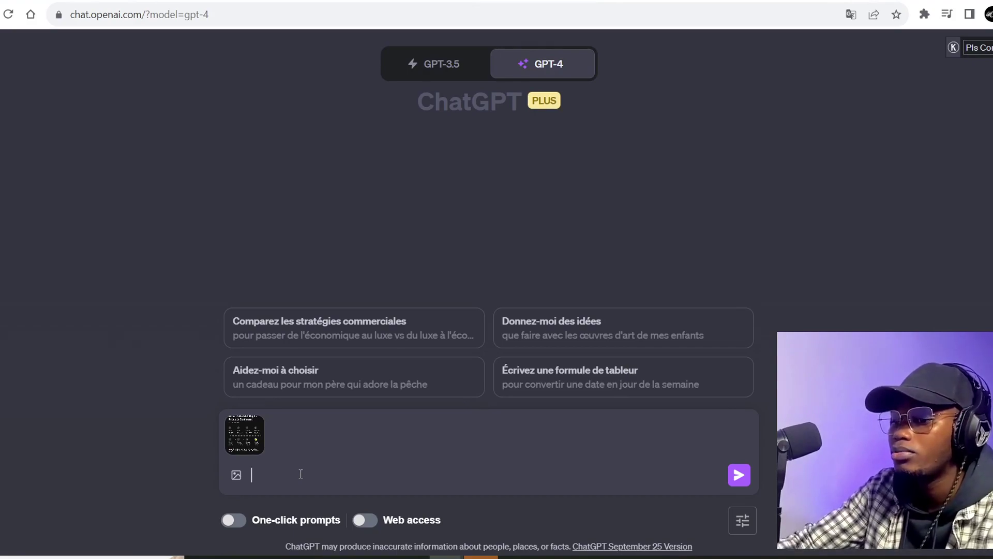
key(Return)
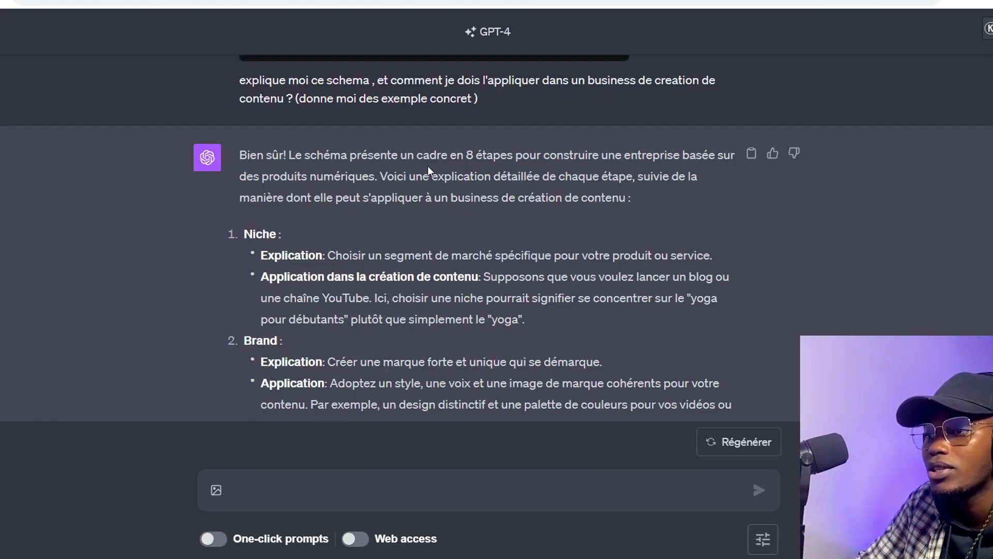
Read the explanation of each framework step and compare it with the uploaded "How To Build A Digital Product Business" diagram
scroll(523, 179, down, 9)
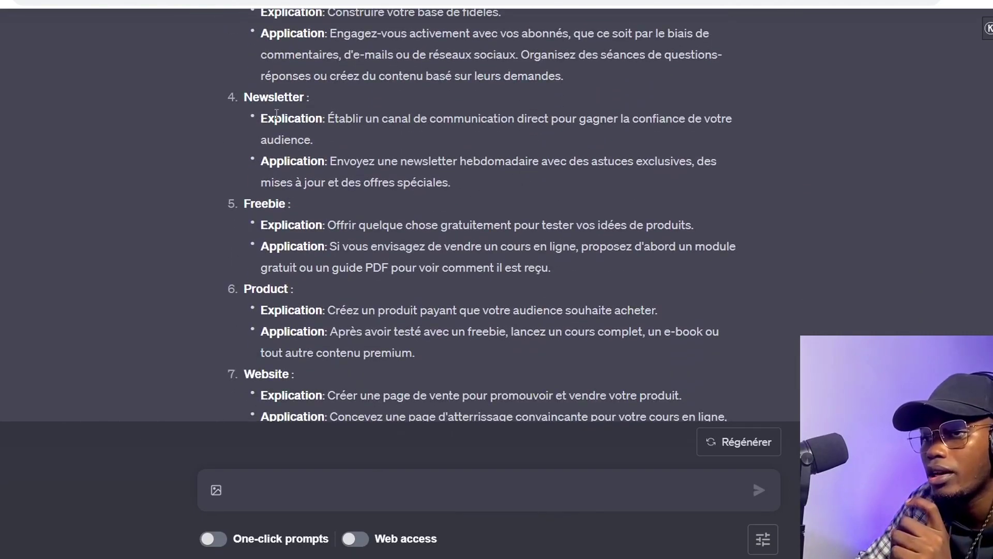
scroll(264, 122, down, 7)
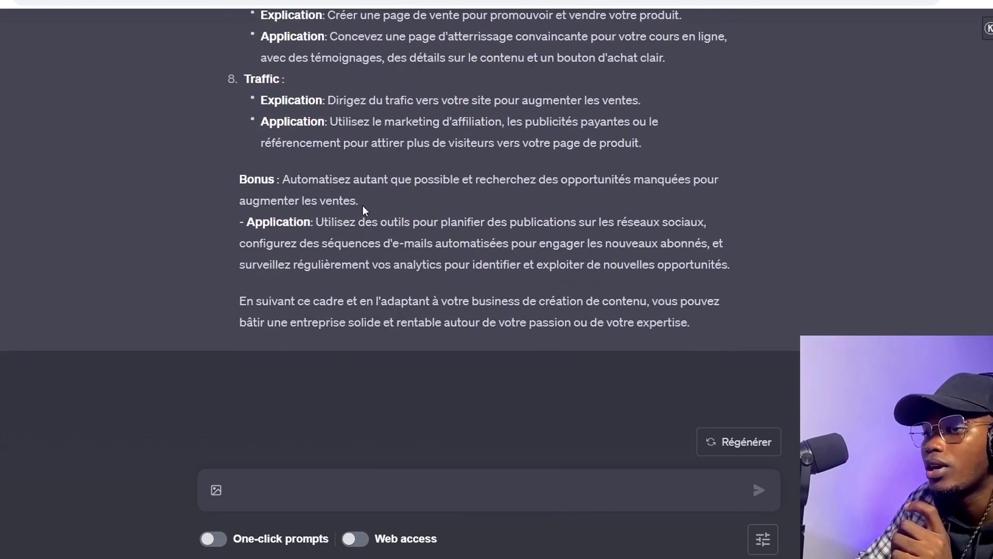
scroll(365, 209, up, 20)
scroll(365, 209, up, 6)
scroll(364, 211, down, 3)
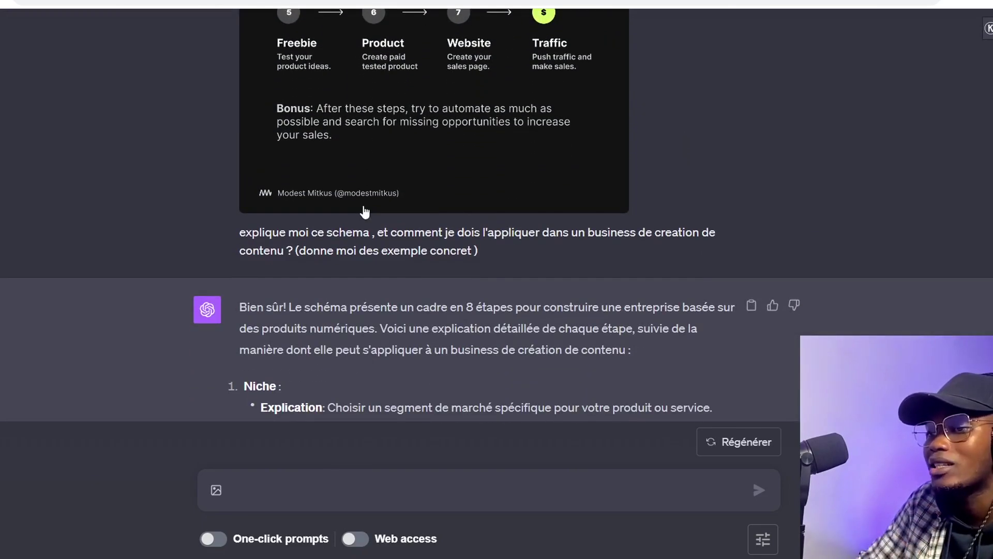
scroll(365, 210, down, 3)
scroll(365, 210, up, 8)
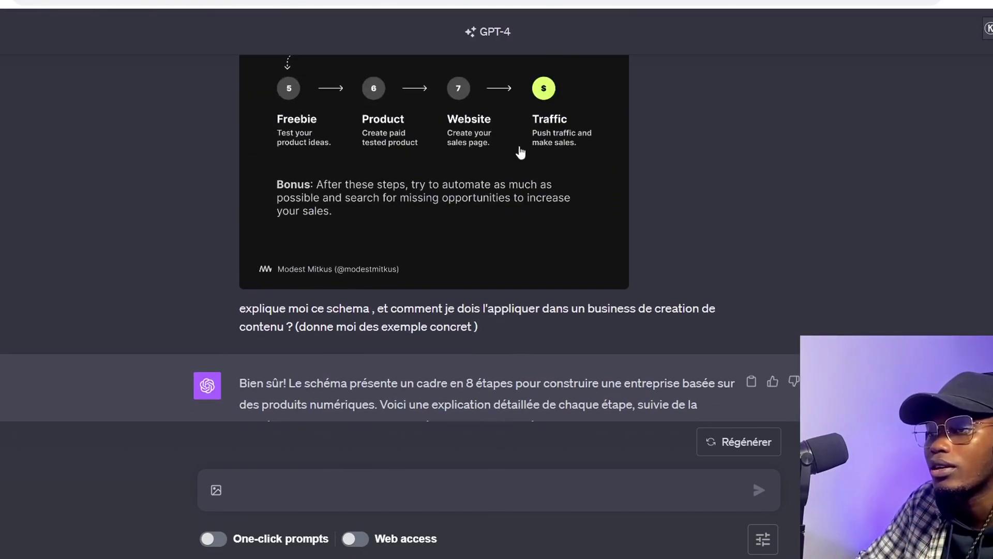
scroll(367, 206, down, 1)
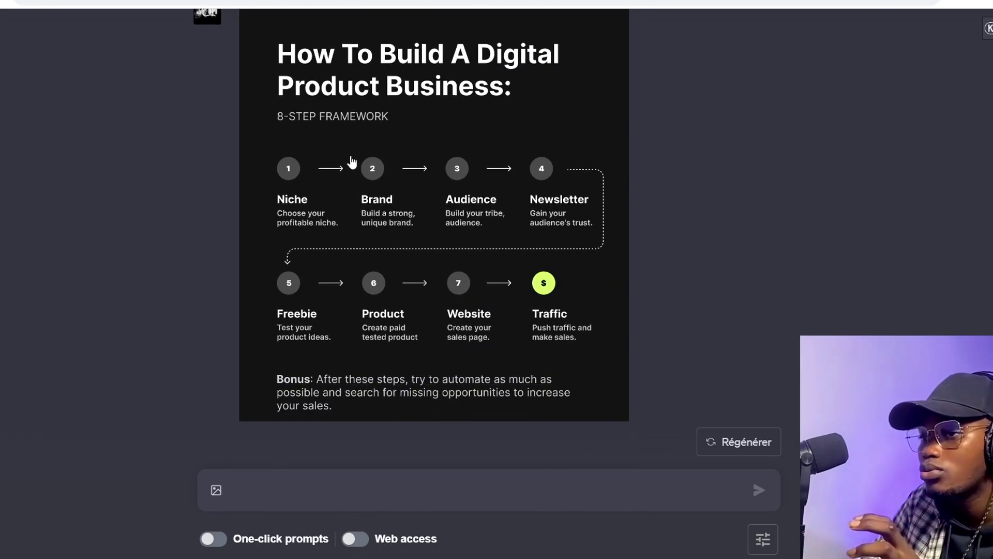
scroll(357, 165, down, 2)
scroll(362, 169, down, 2)
scroll(339, 198, down, 5)
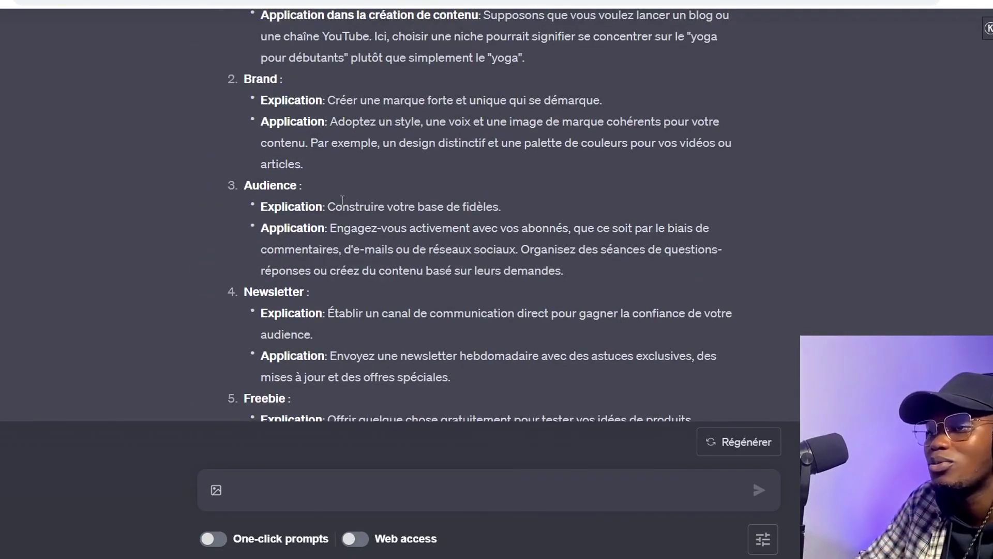
Send the attached YouTube thumbnail with the prompt "analyse cette miniature youtube . Donne moi une note pour cette miniature ."
scroll(342, 200, down, 10)
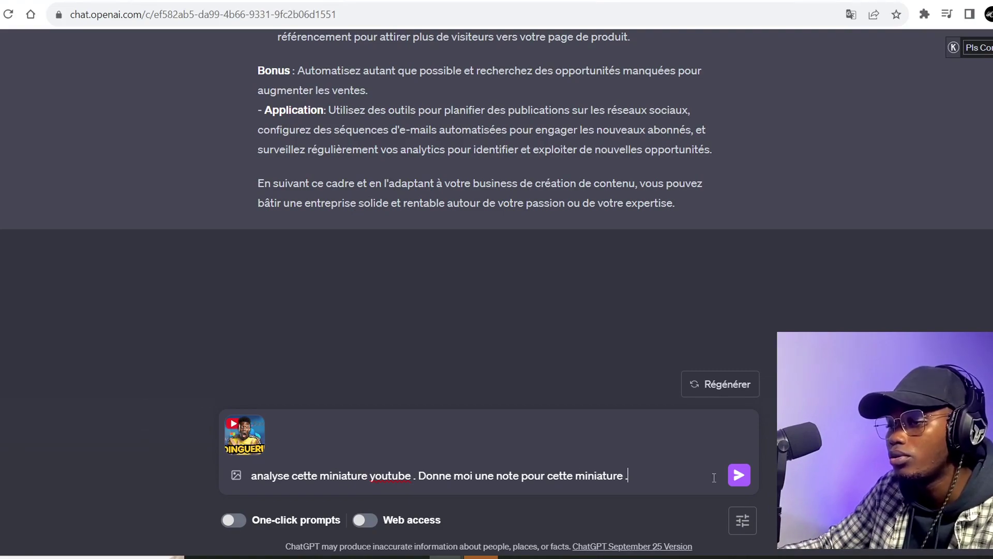
click(740, 475)
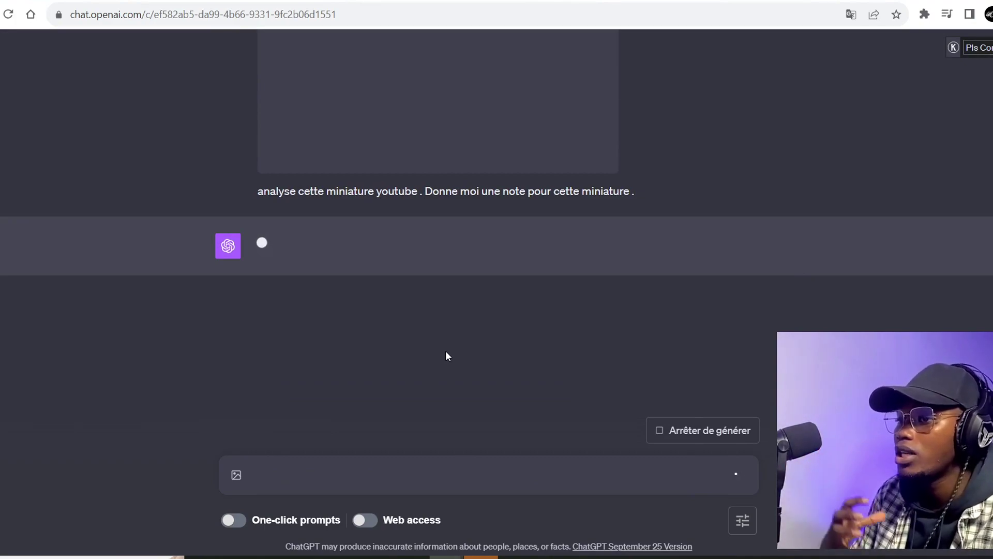
Examine the thumbnail analysis point by point, checking its remarks on colours, facial expression, logos and text against the uploaded image
scroll(662, 135, up, 3)
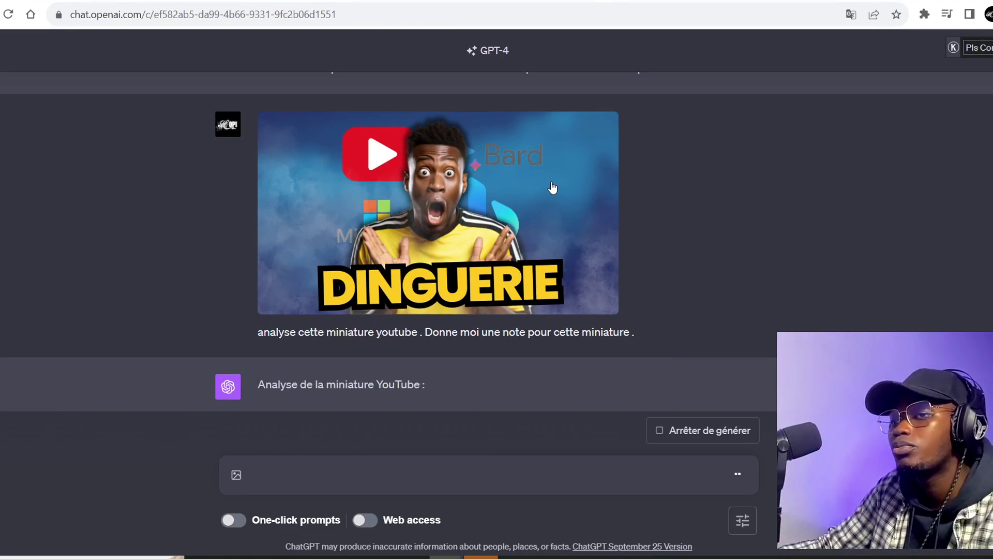
scroll(543, 181, down, 4)
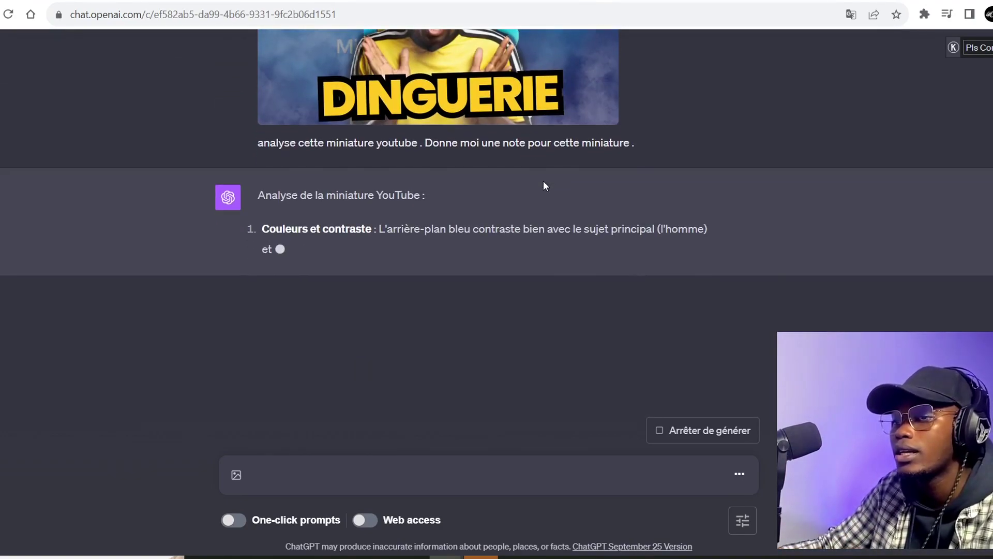
scroll(607, 205, up, 4)
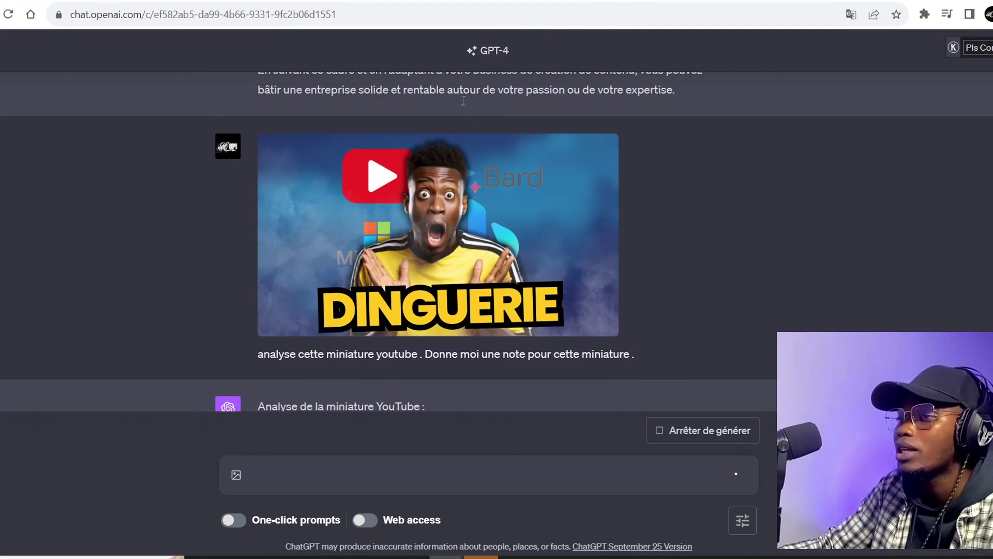
scroll(477, 117, down, 1)
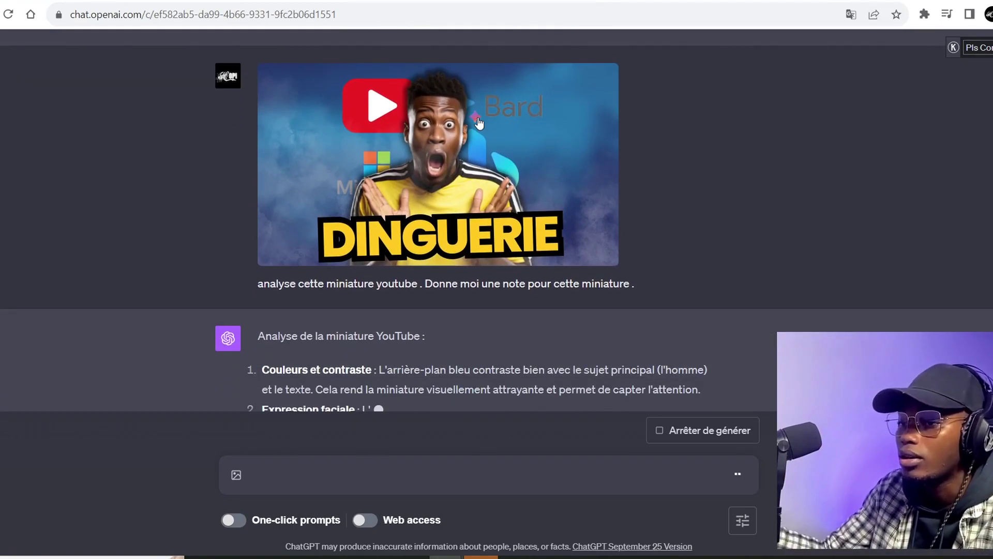
scroll(465, 130, down, 3)
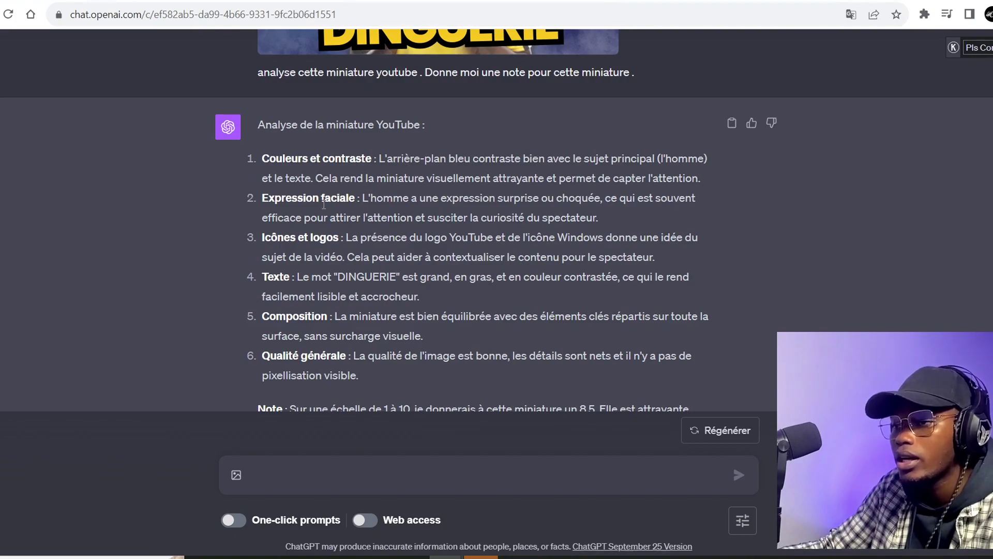
scroll(366, 202, down, 2)
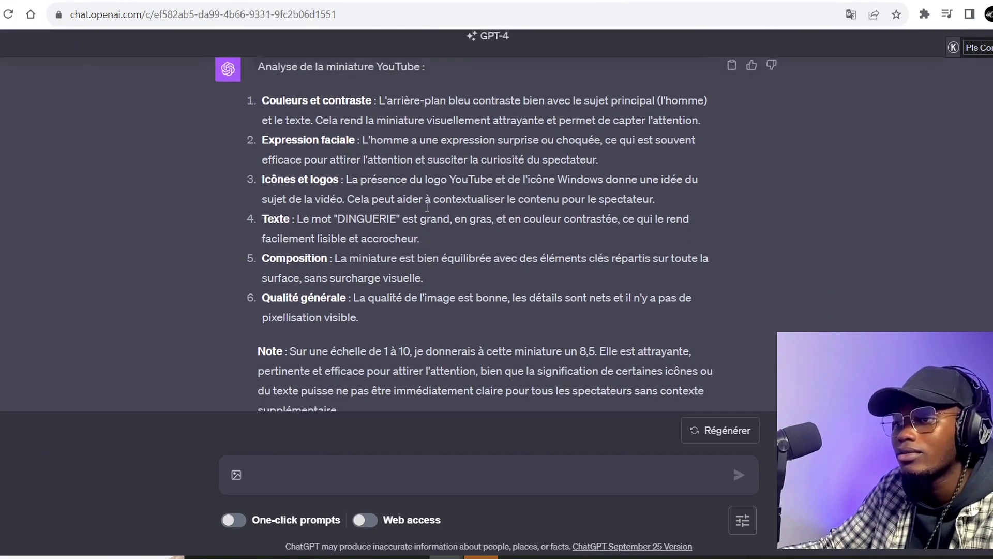
scroll(289, 222, up, 5)
scroll(506, 228, down, 4)
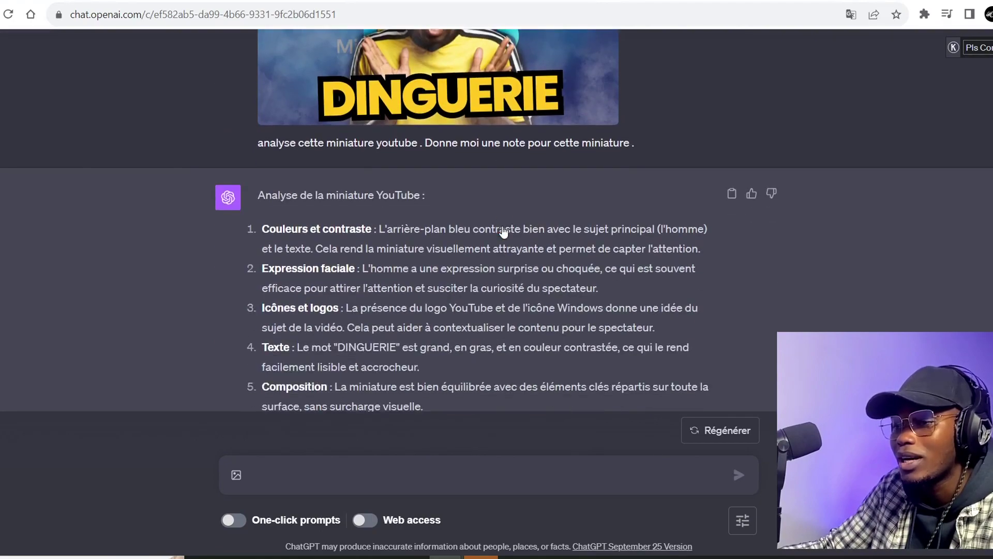
drag(340, 277, 395, 281)
click(429, 281)
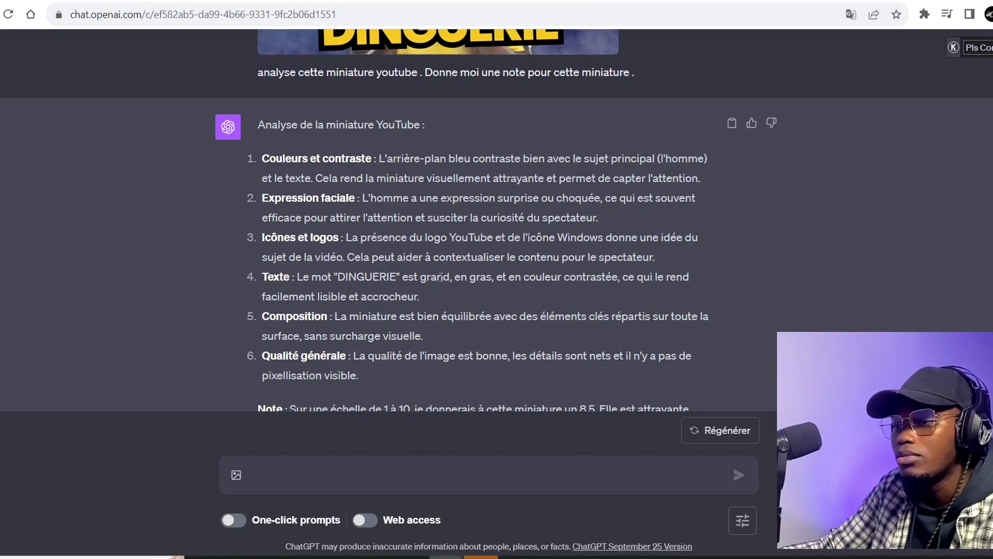
scroll(310, 245, down, 2)
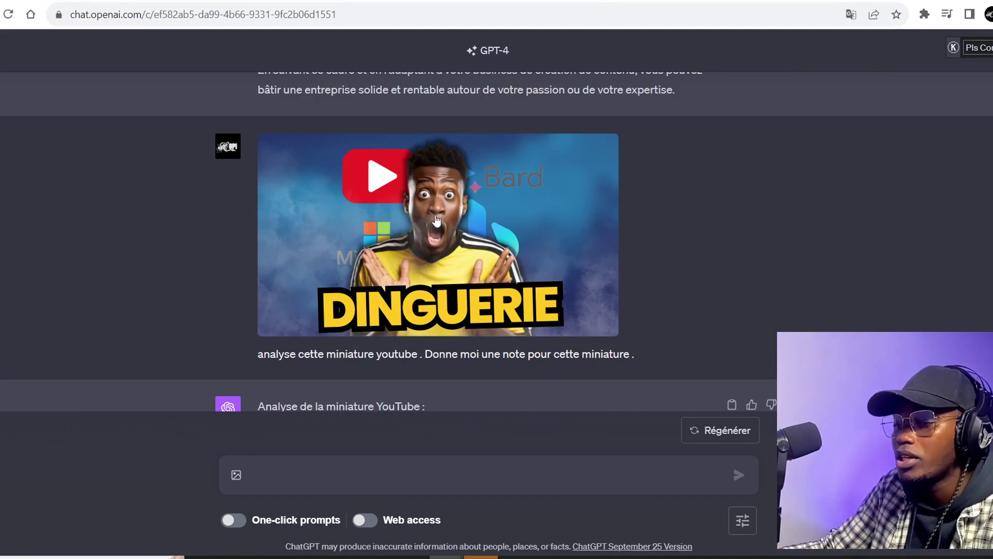
Highlight the rating and the reservation about unclear icons and text in the closing note, and review them against the thumbnail
scroll(425, 214, down, 10)
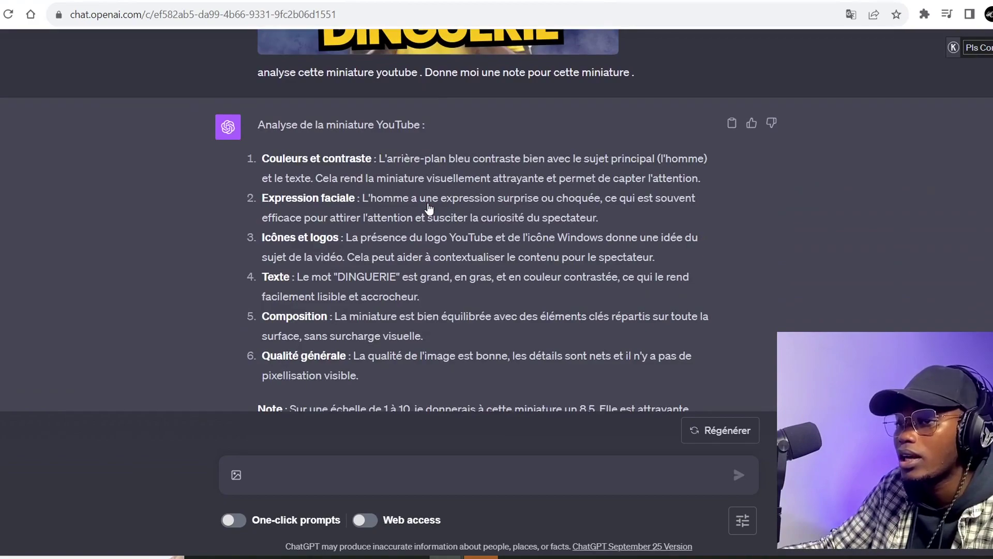
scroll(429, 202, up, 2)
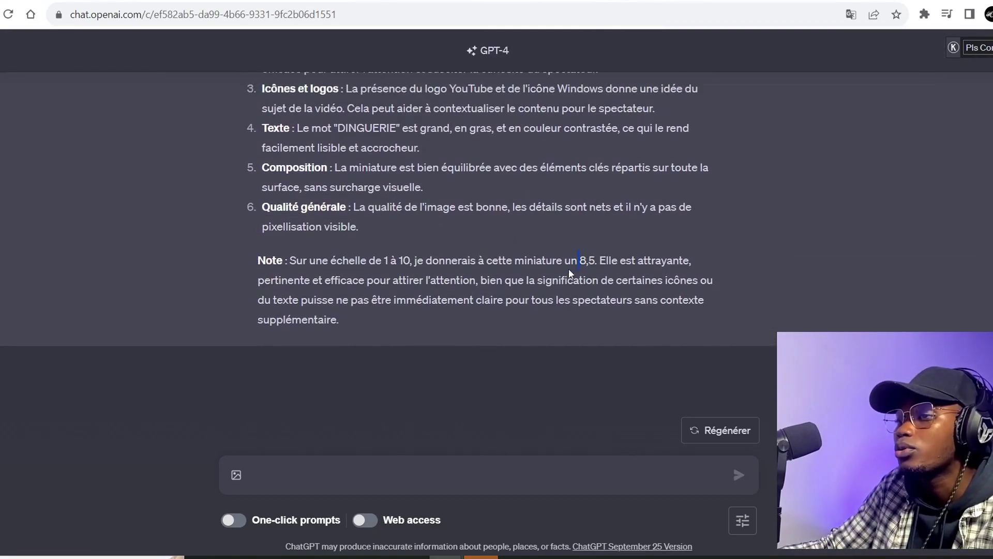
drag(580, 261, 602, 252)
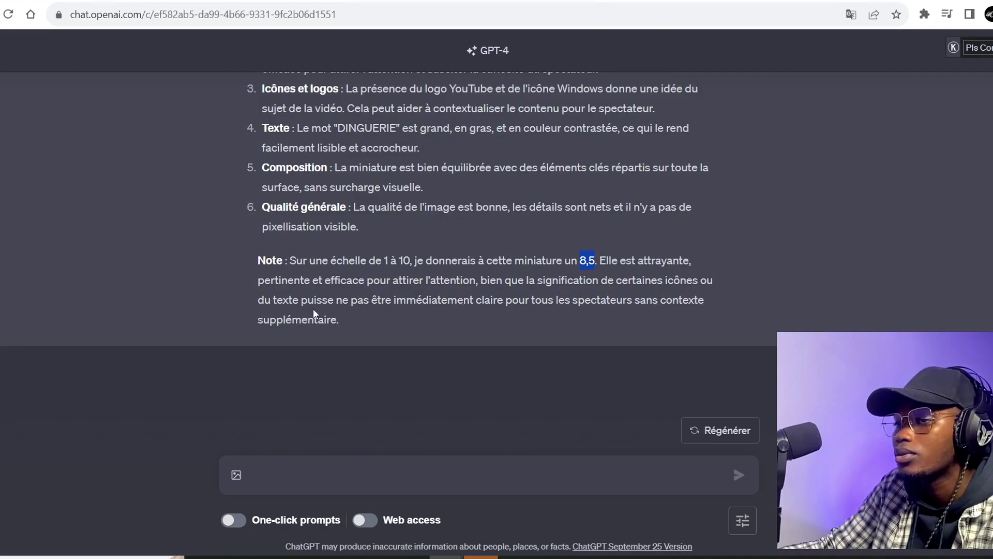
scroll(414, 264, up, 10)
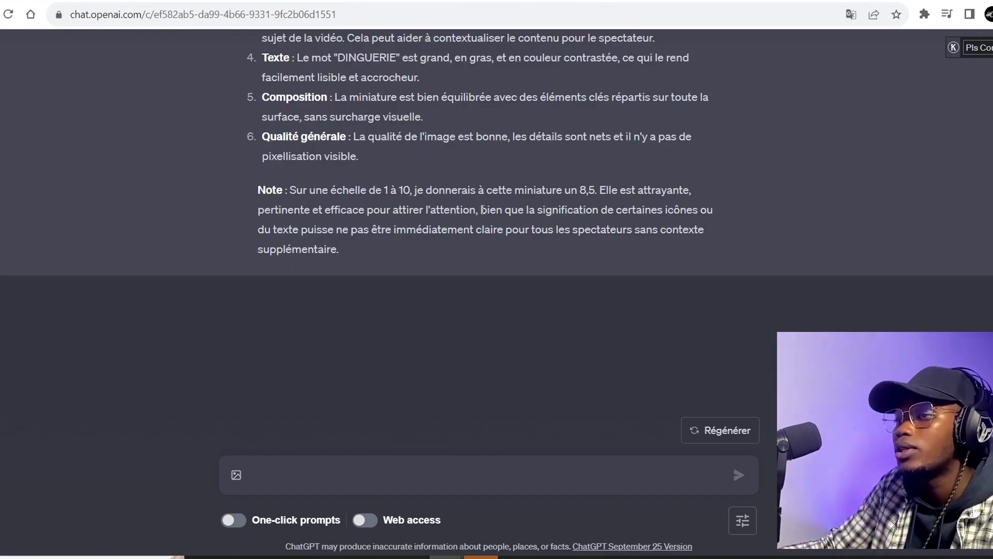
drag(495, 215, 423, 246)
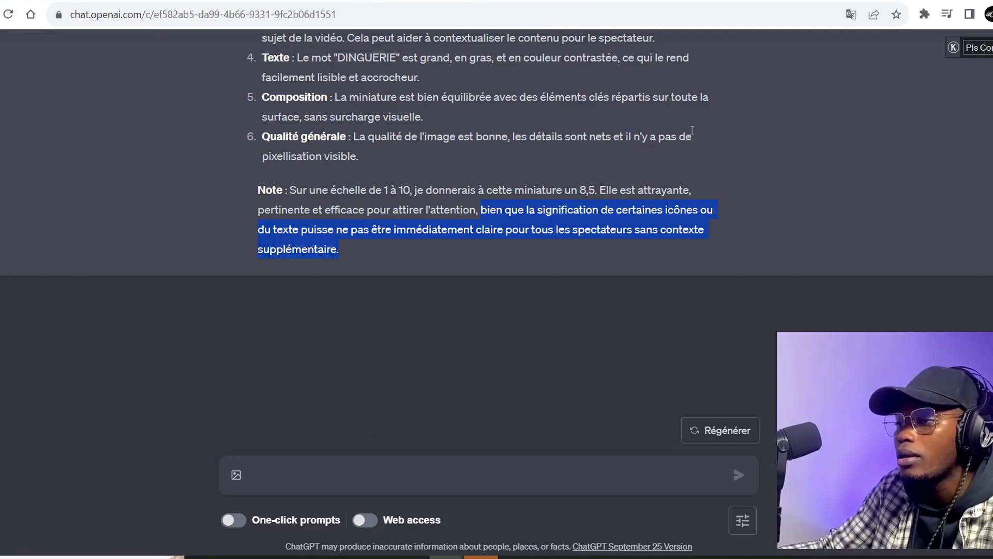
scroll(692, 131, up, 15)
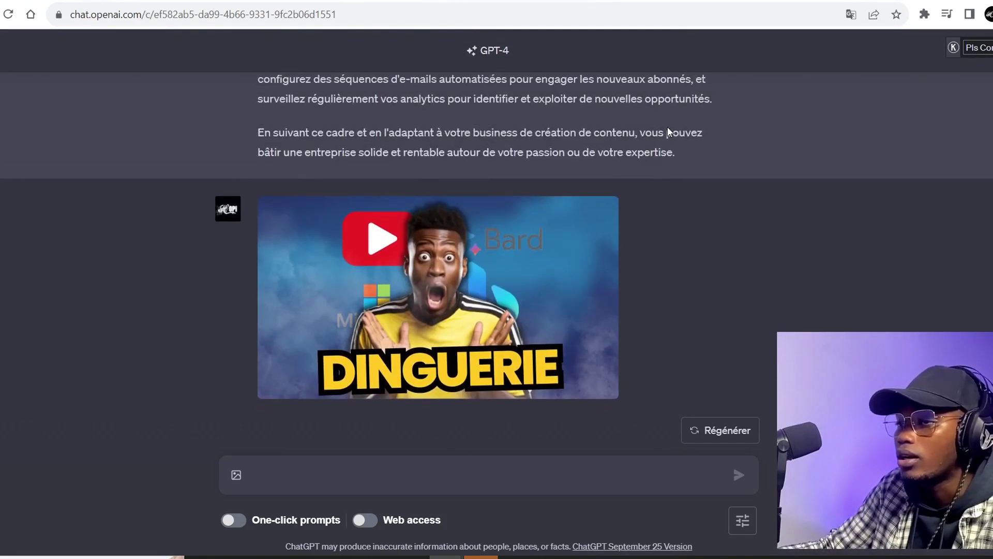
scroll(668, 131, down, 3)
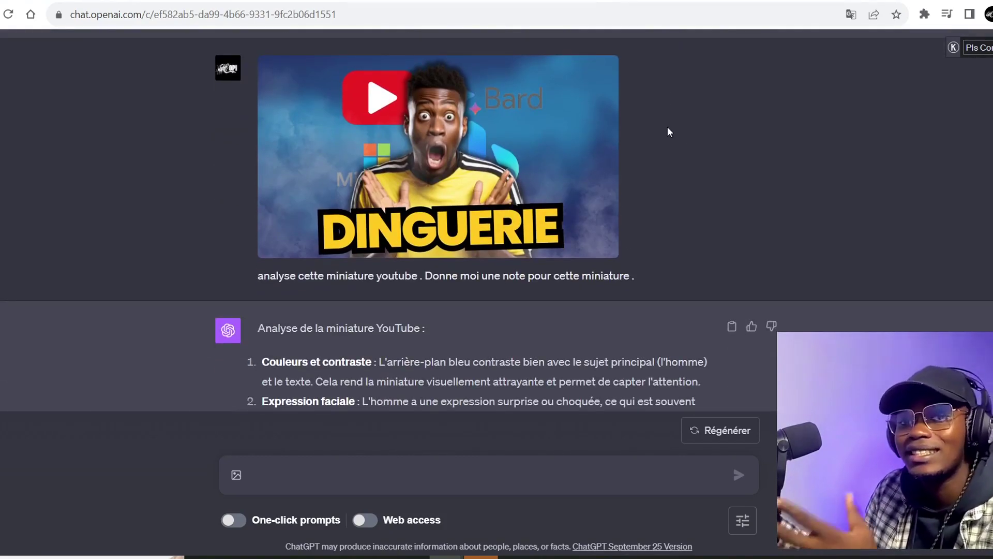
Switch to Flashscore and look through the day's football fixtures for a match in progress
scroll(663, 168, down, 7)
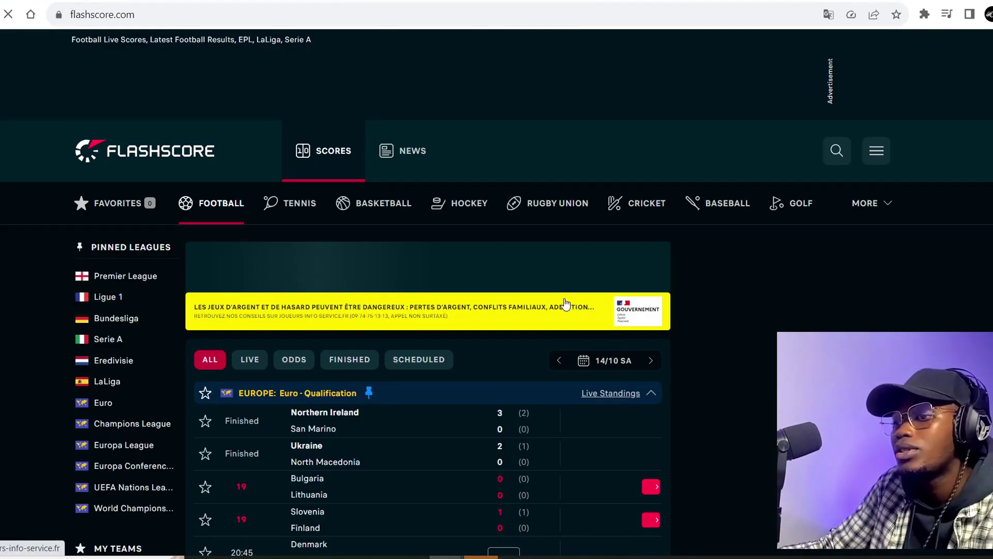
scroll(564, 303, down, 3)
scroll(567, 301, down, 1)
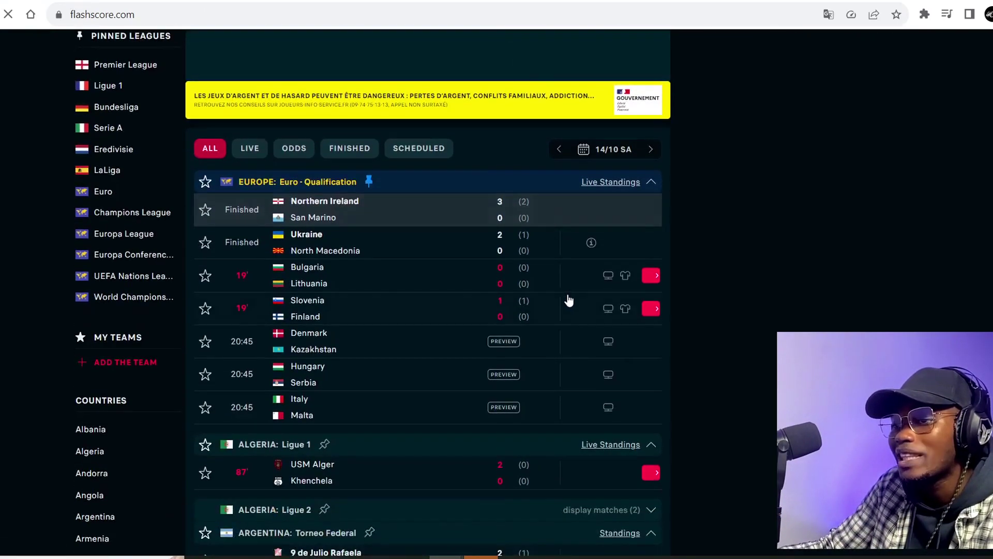
scroll(568, 300, down, 4)
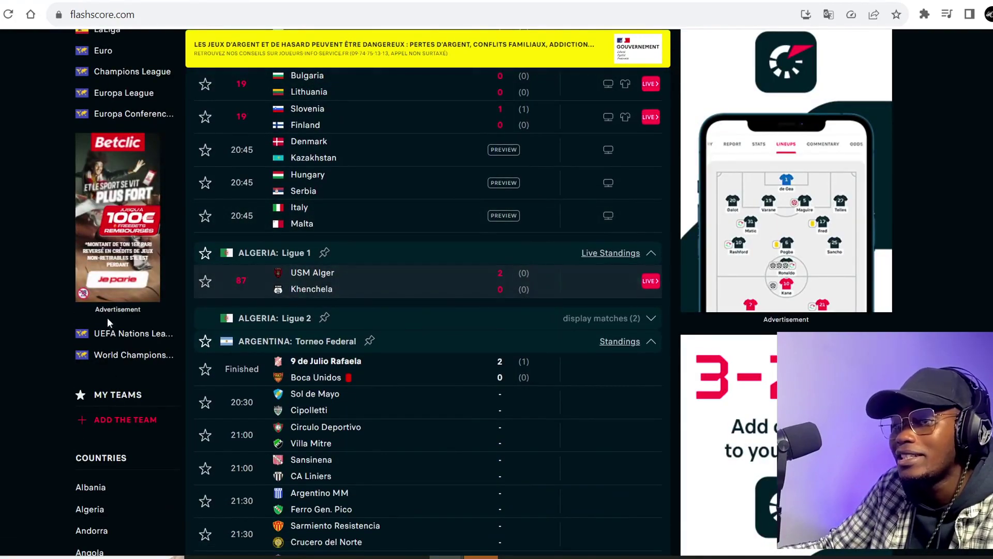
scroll(396, 187, up, 2)
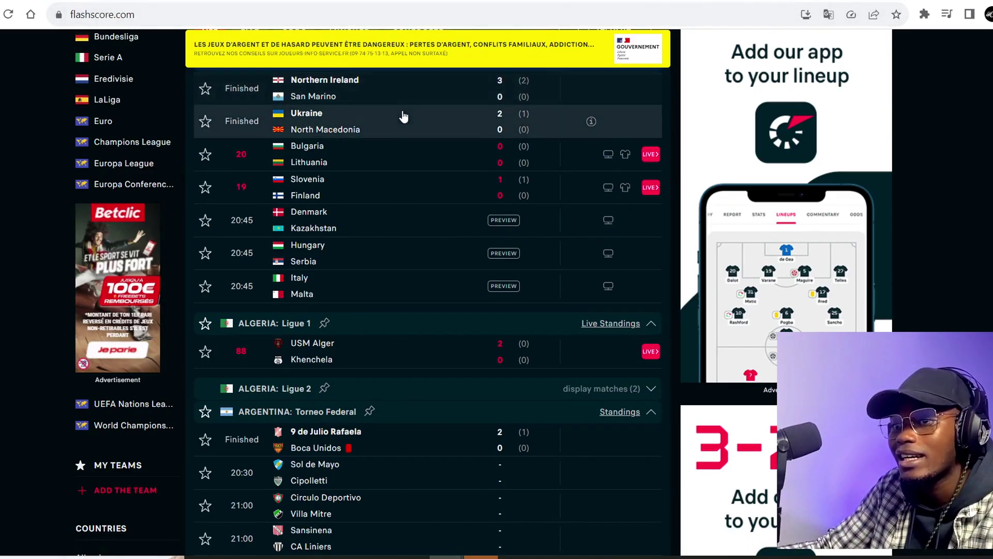
scroll(403, 116, down, 2)
scroll(364, 126, up, 4)
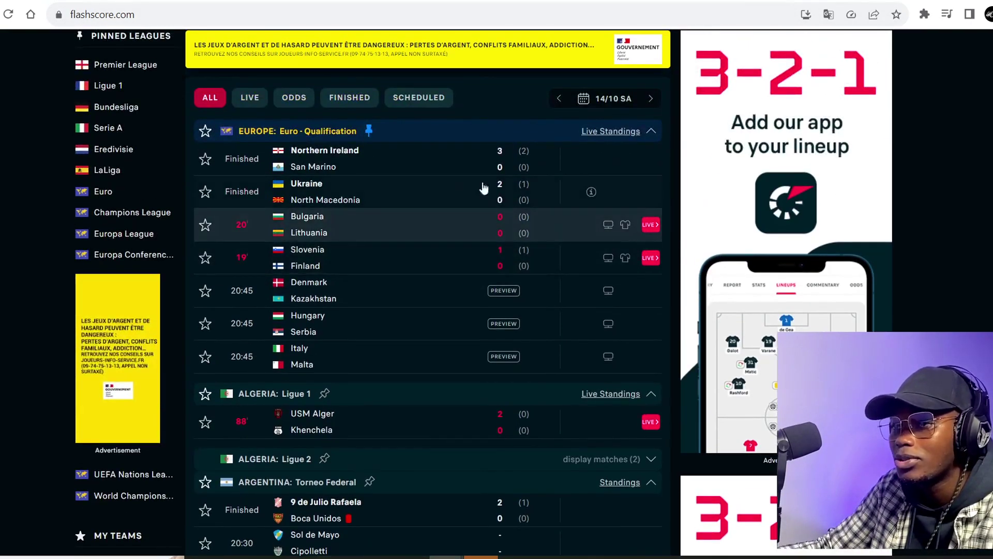
scroll(362, 290, down, 4)
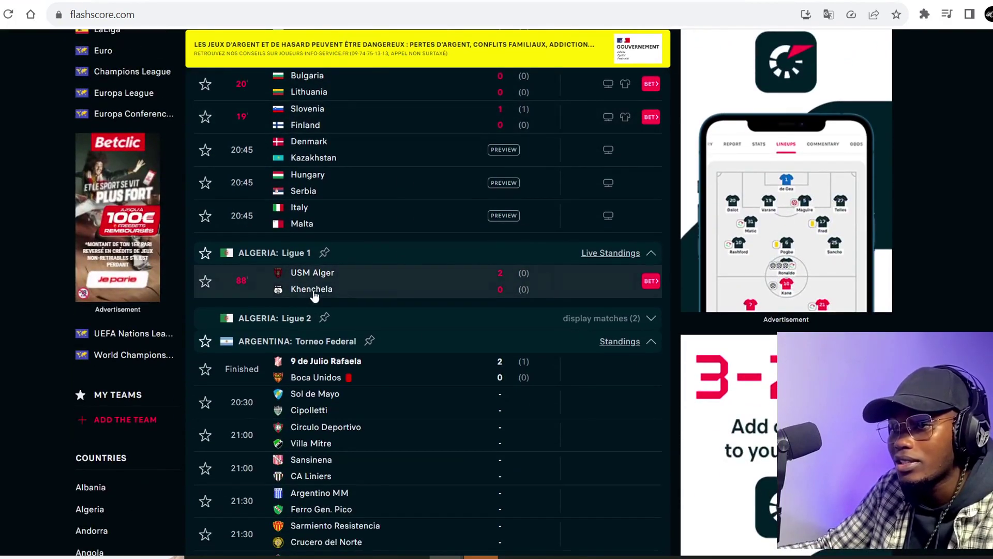
Open the Algerian Ligue 1 match USM Alger – Khenchela in a maximised window and examine its summary
click(330, 289)
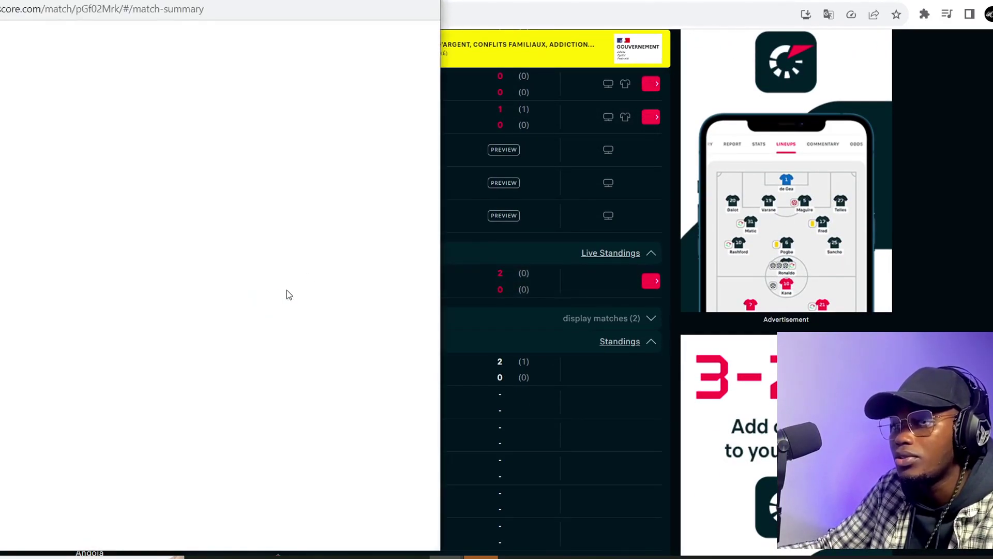
drag(250, 1, 471, 2)
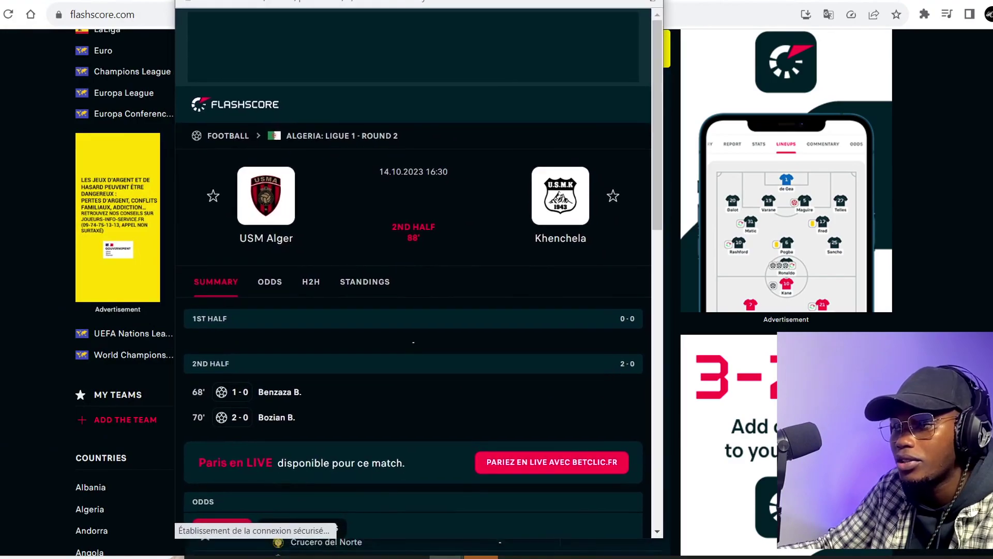
double_click(472, 3)
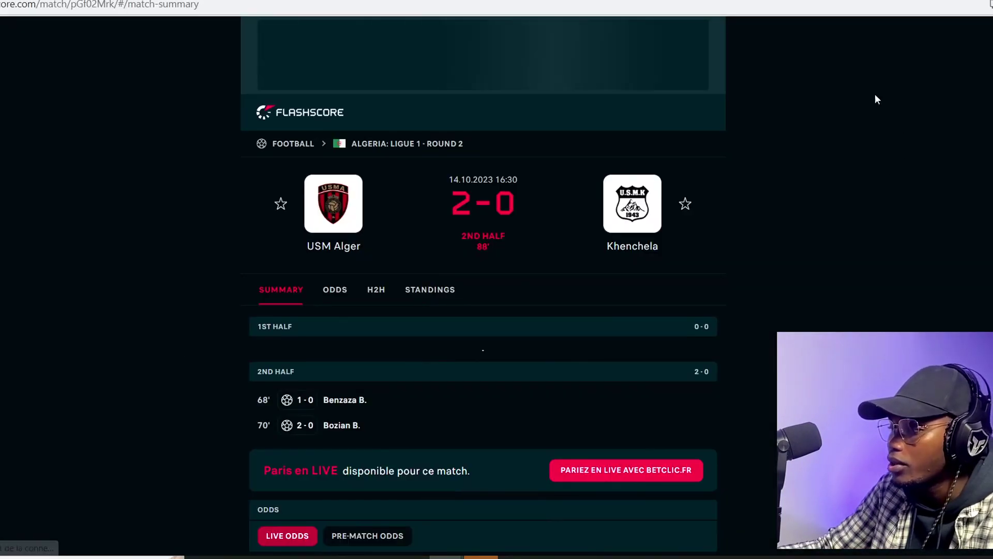
scroll(508, 235, down, 4)
scroll(510, 235, up, 4)
scroll(492, 236, down, 2)
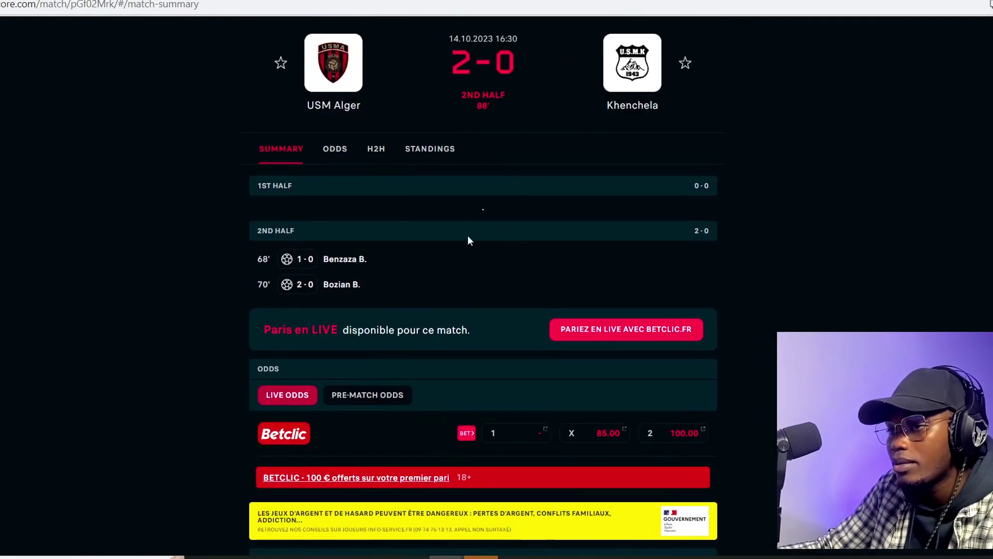
scroll(388, 257, up, 1)
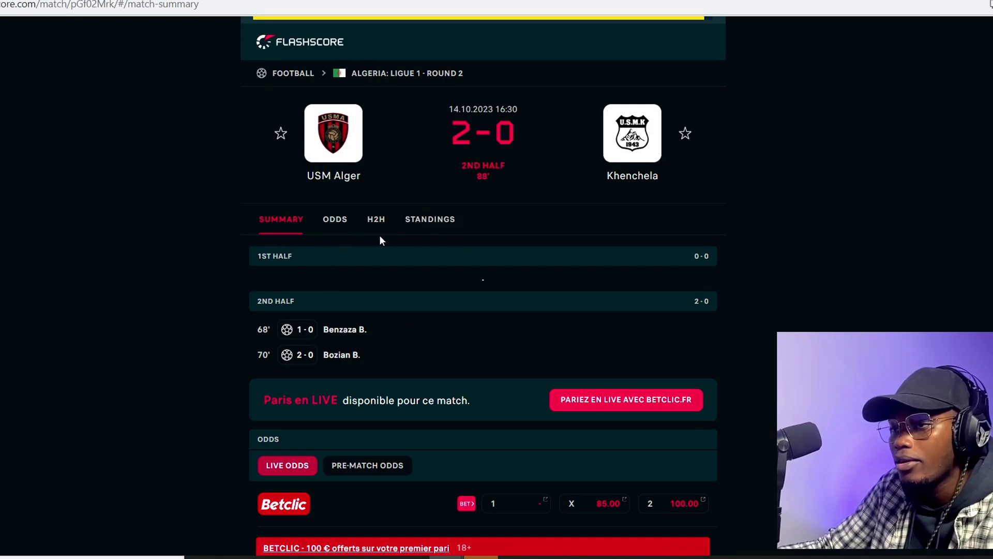
Check the bookmakers' full-time 1X2 odds for the USM Alger – Khenchela match and leave the odds comparison
click(327, 228)
scroll(421, 243, down, 5)
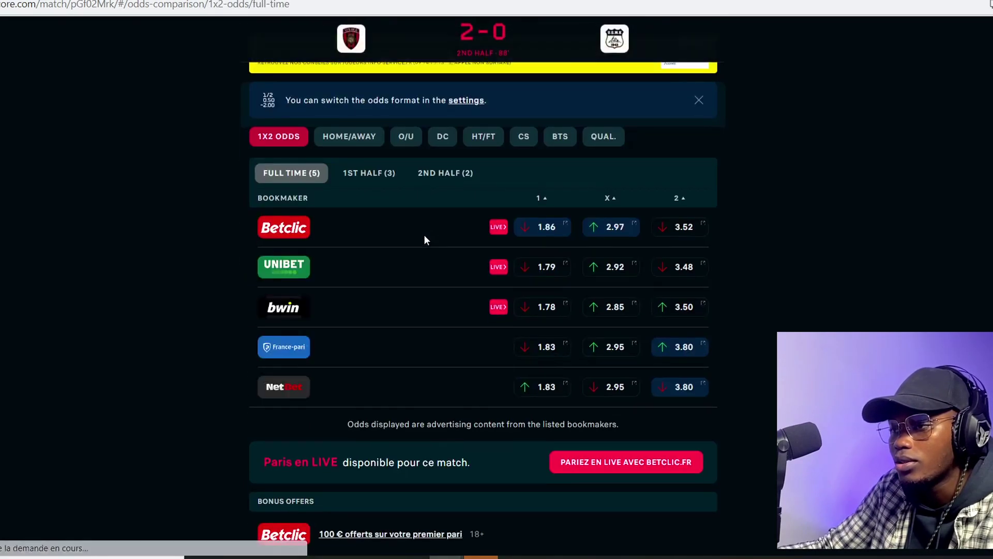
scroll(383, 176, up, 4)
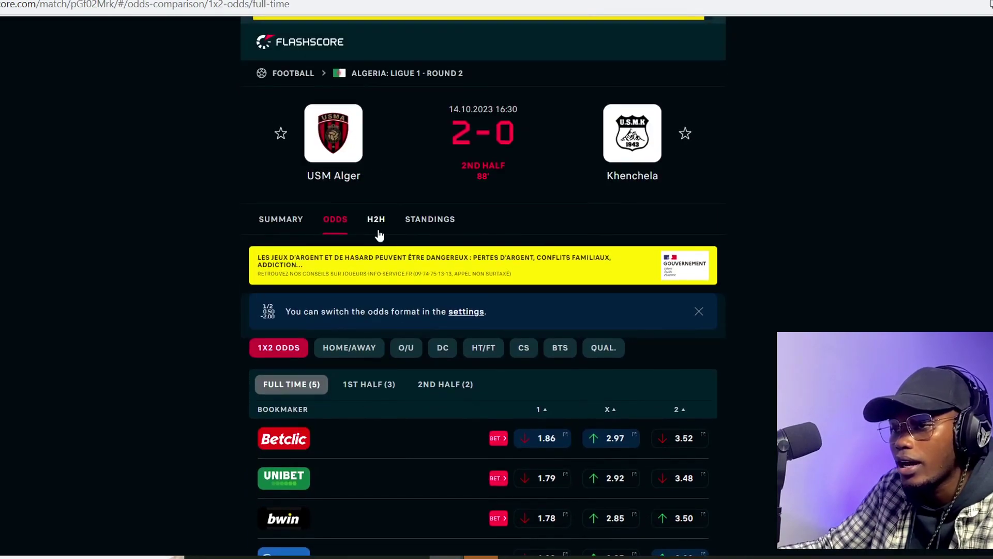
key(alt+Left)
scroll(705, 251, down, 2)
scroll(705, 244, up, 6)
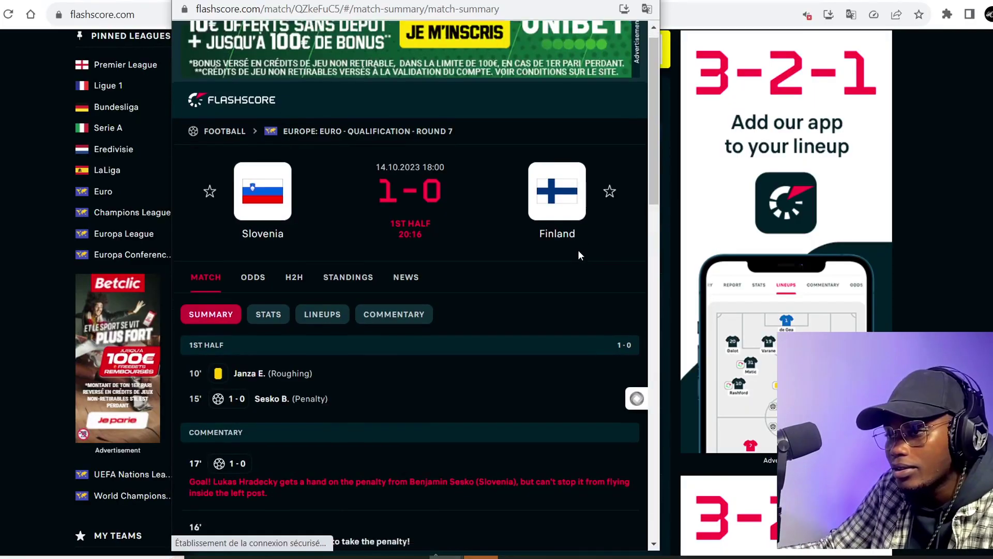
Show the full match statistics for the Euro qualifier Slovenia – Finland and review them
scroll(579, 250, down, 3)
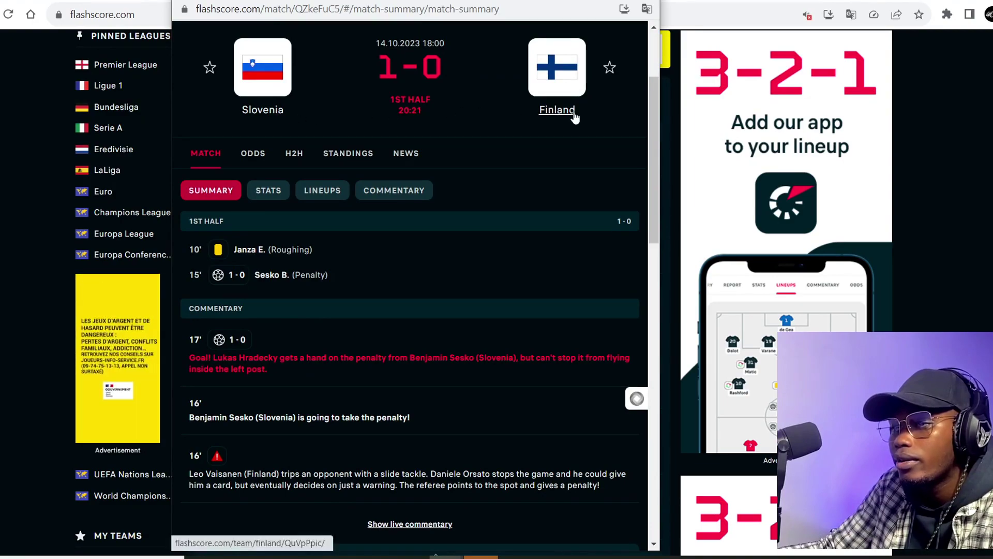
scroll(275, 175, down, 2)
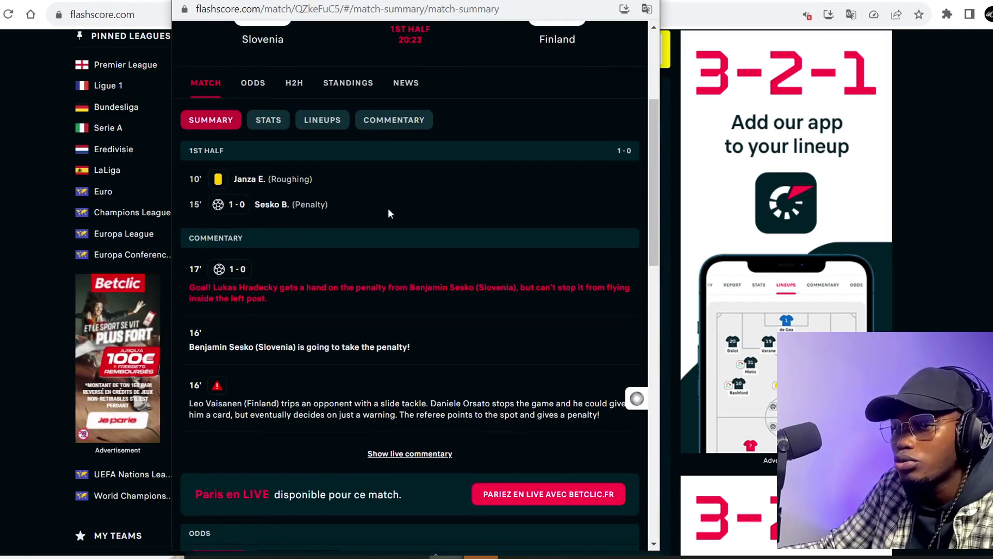
scroll(389, 209, up, 2)
click(268, 191)
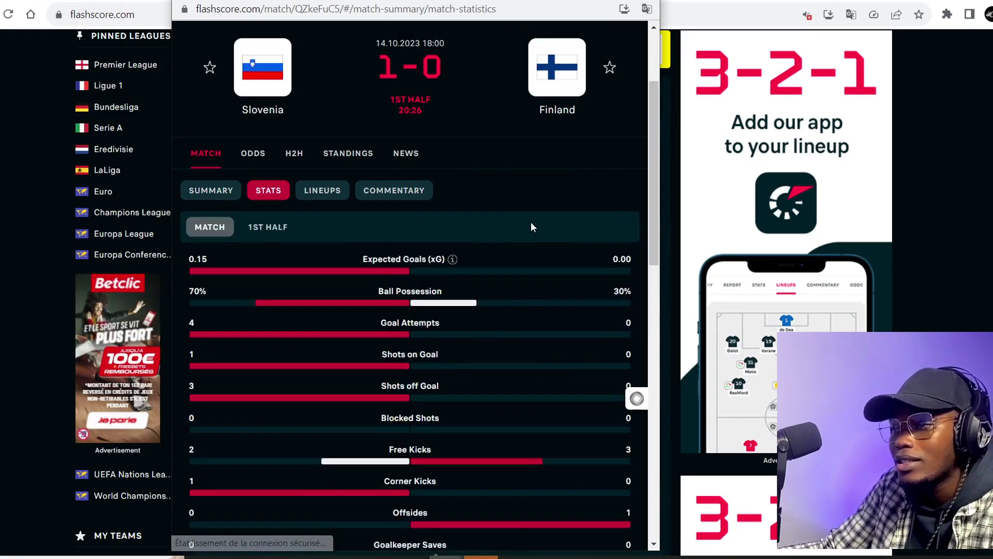
scroll(530, 227, down, 2)
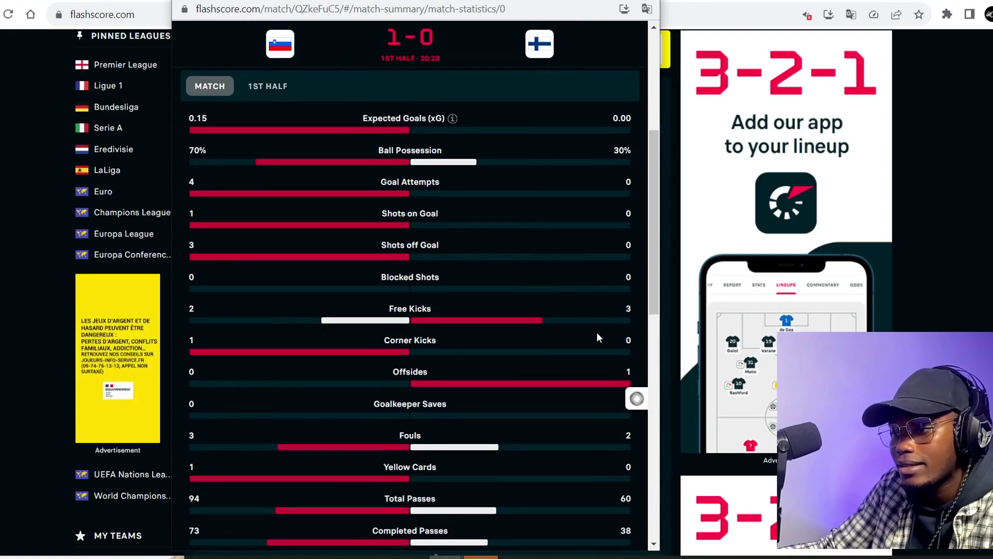
Resize and reposition the Slovenia – Finland statistics window so its title bar and more of the stats fit on screen
drag(659, 0, 561, 79)
drag(434, 98, 472, 19)
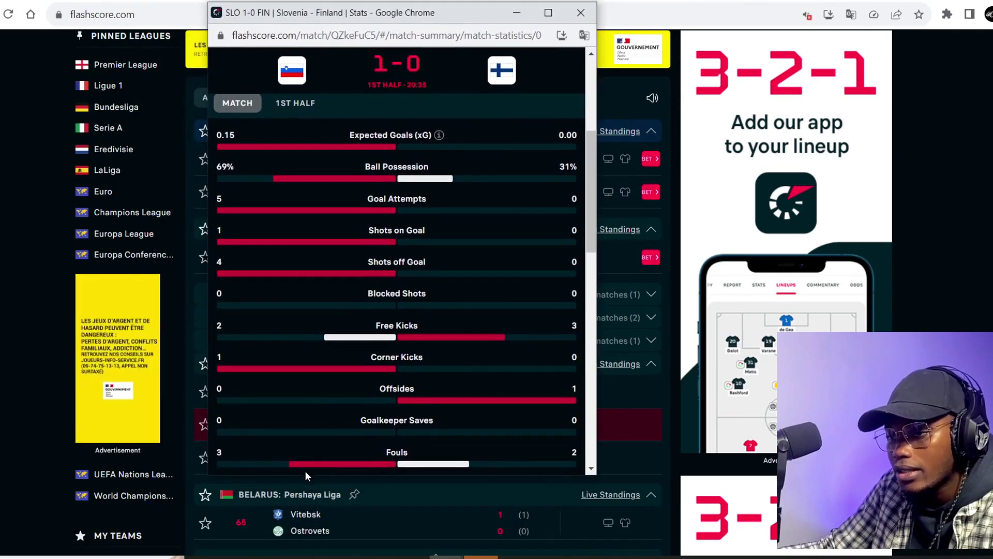
drag(307, 475, 304, 524)
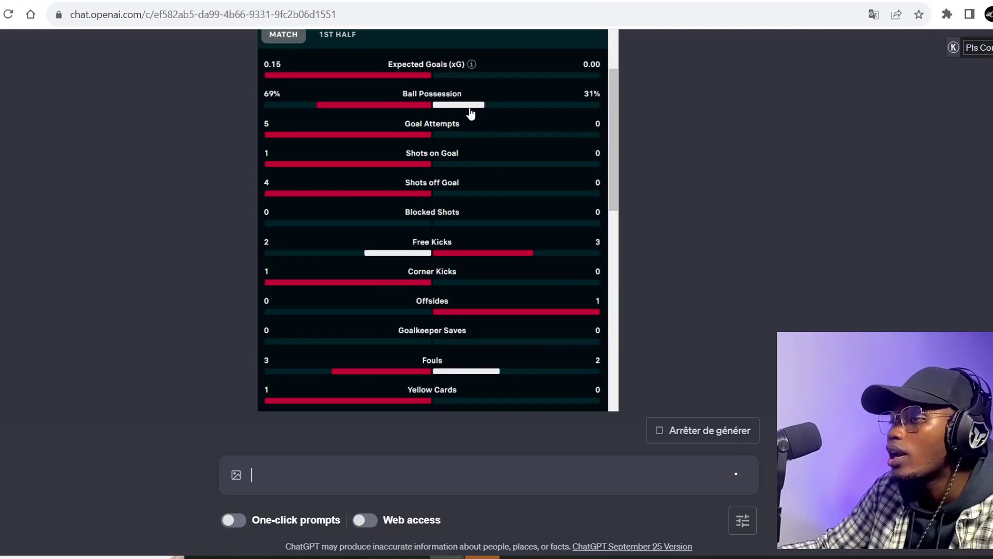
Back in ChatGPT, examine the uploaded Slovenia – Finland statistics and the prompt requesting an analysis and percentage forecasts
scroll(470, 114, up, 4)
scroll(371, 188, down, 3)
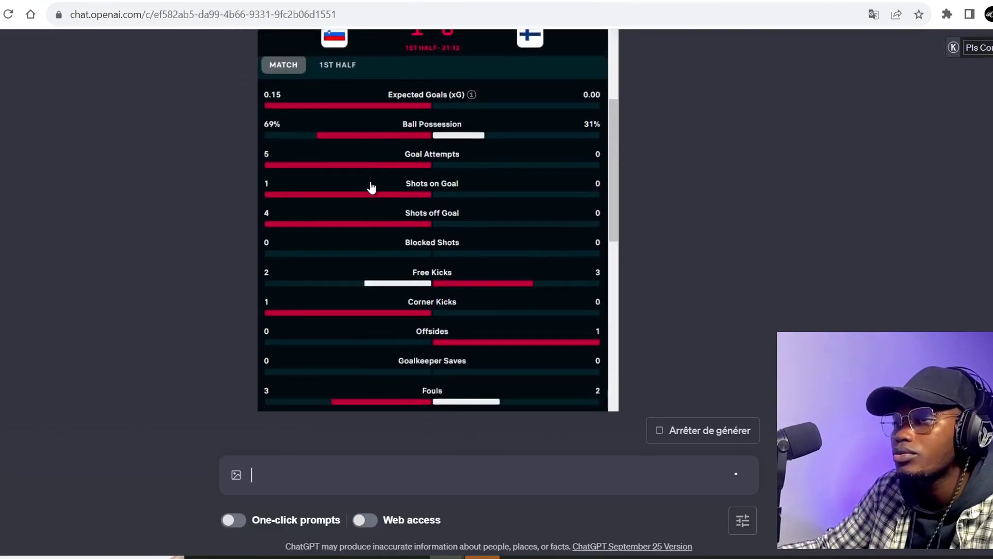
scroll(371, 187, down, 5)
scroll(306, 171, up, 1)
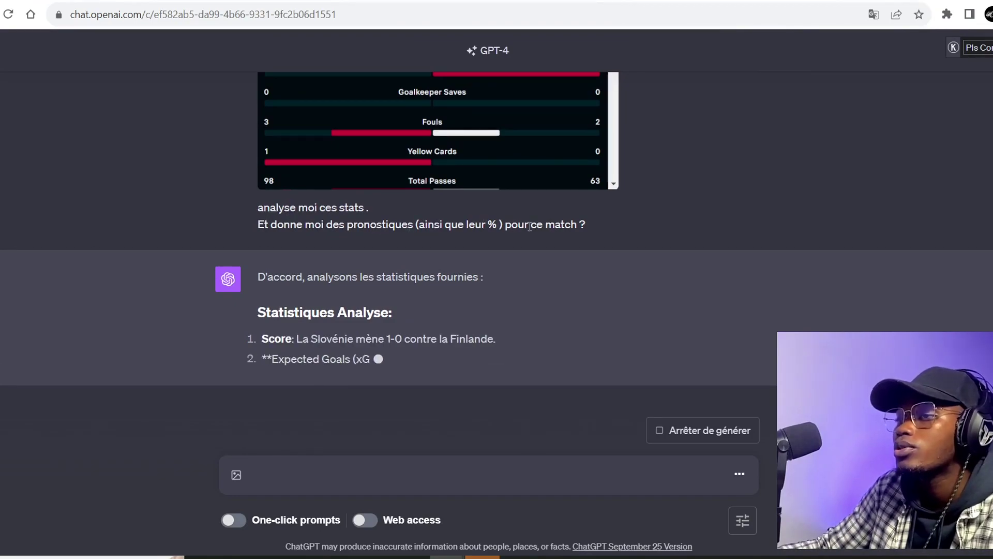
scroll(676, 214, up, 8)
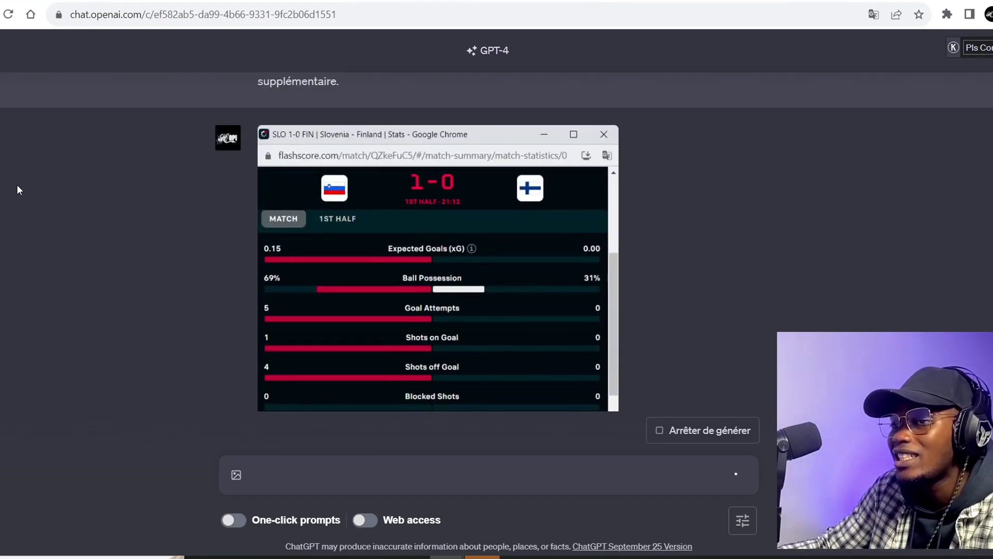
scroll(254, 187, down, 4)
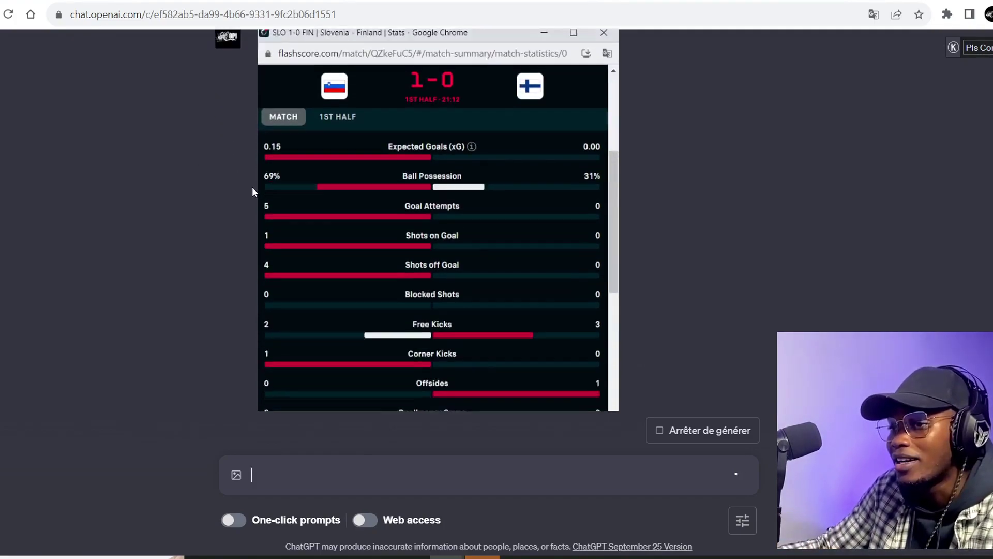
scroll(518, 166, down, 4)
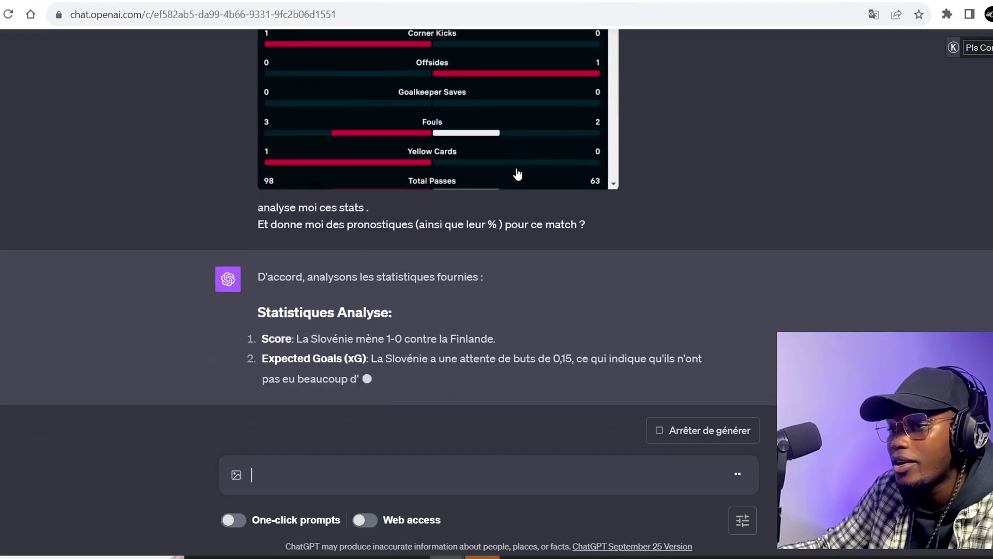
scroll(515, 171, up, 6)
scroll(516, 172, up, 1)
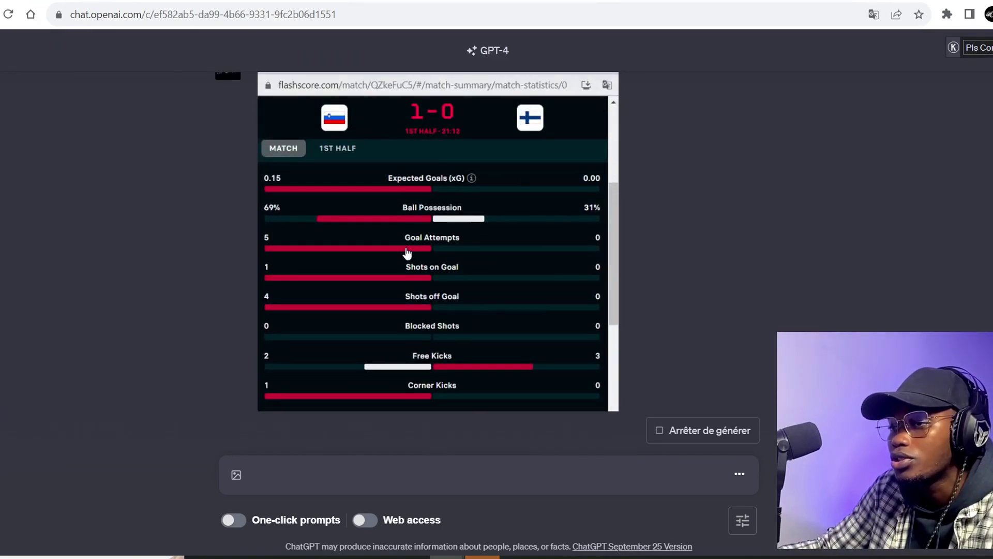
scroll(438, 274, down, 3)
scroll(506, 275, up, 2)
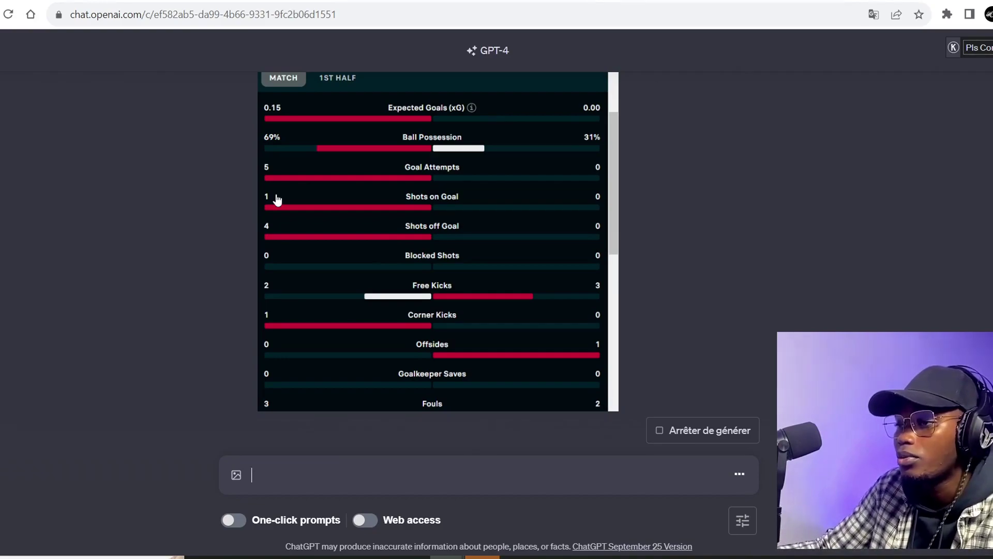
scroll(287, 204, down, 4)
scroll(727, 293, up, 5)
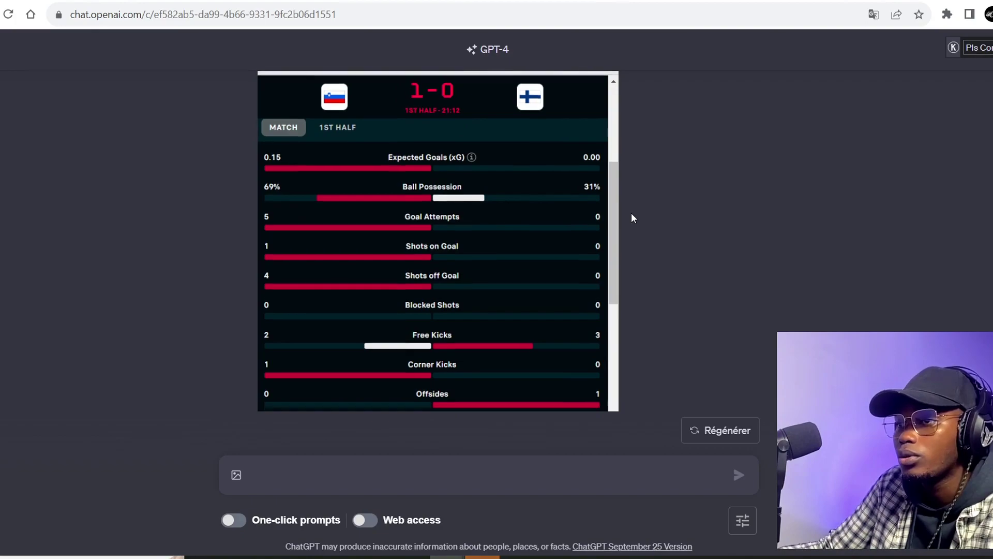
Read the statistics analysis and the forecast percentages for each match outcome, comparing them with the prompt and its closing caveat
scroll(632, 215, down, 6)
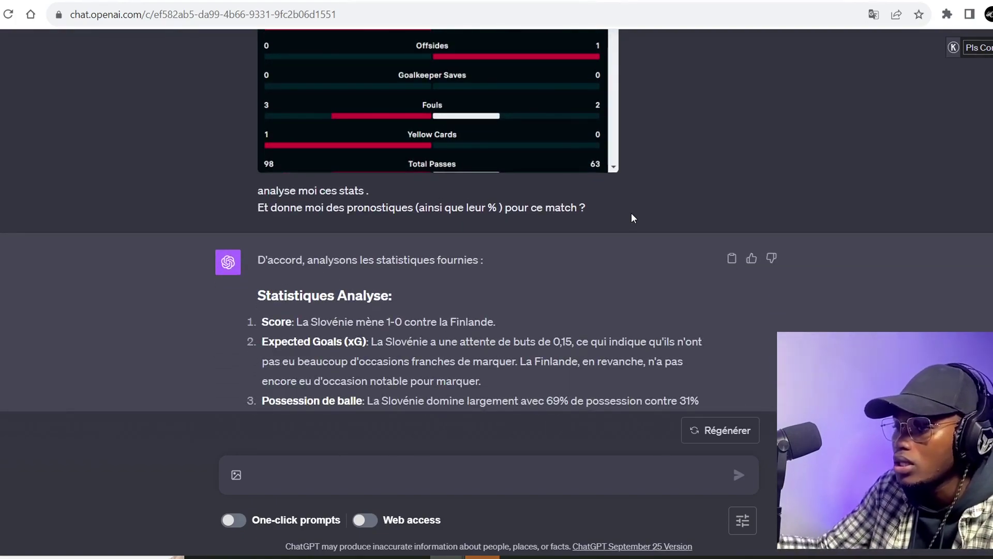
scroll(576, 216, down, 6)
scroll(575, 216, down, 4)
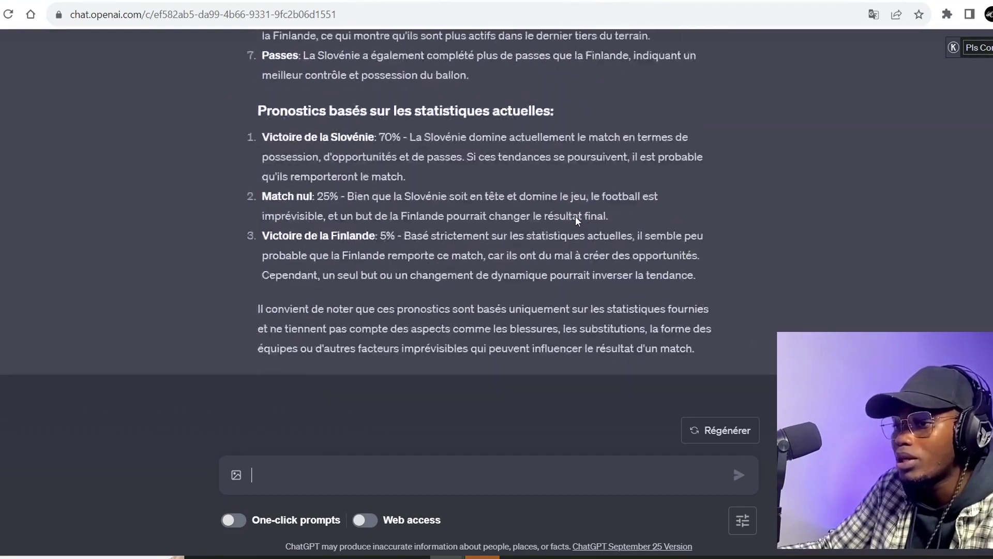
scroll(575, 216, down, 1)
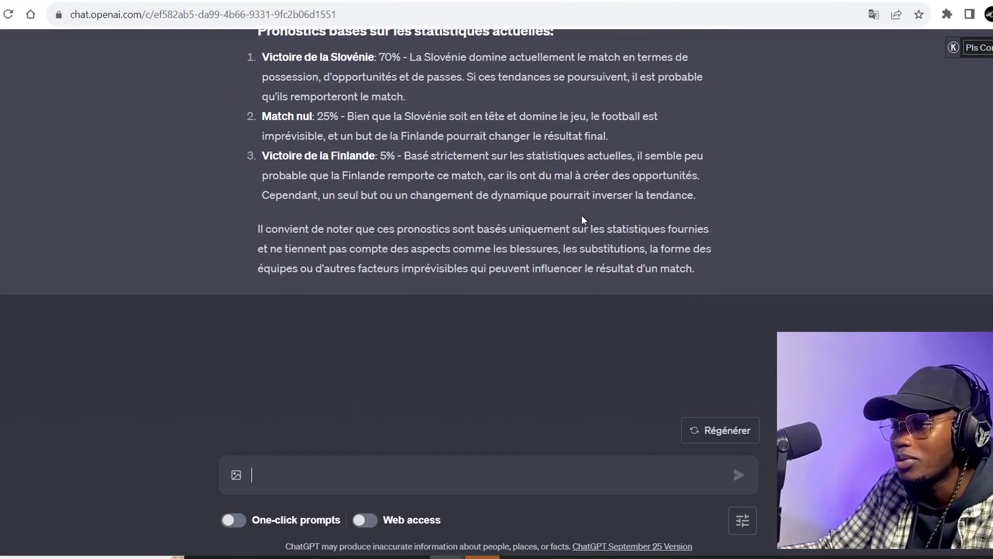
scroll(581, 215, up, 9)
scroll(582, 216, up, 10)
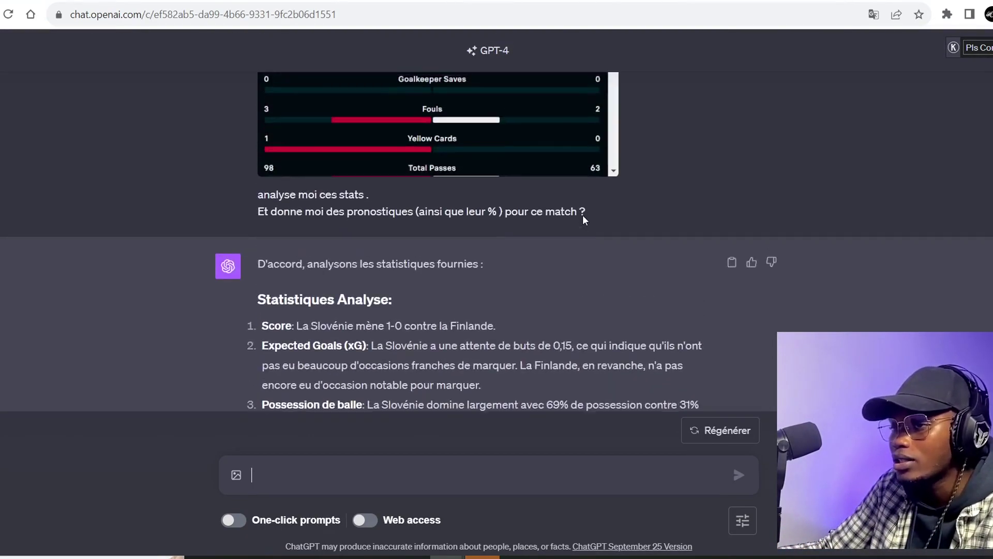
scroll(585, 222, down, 15)
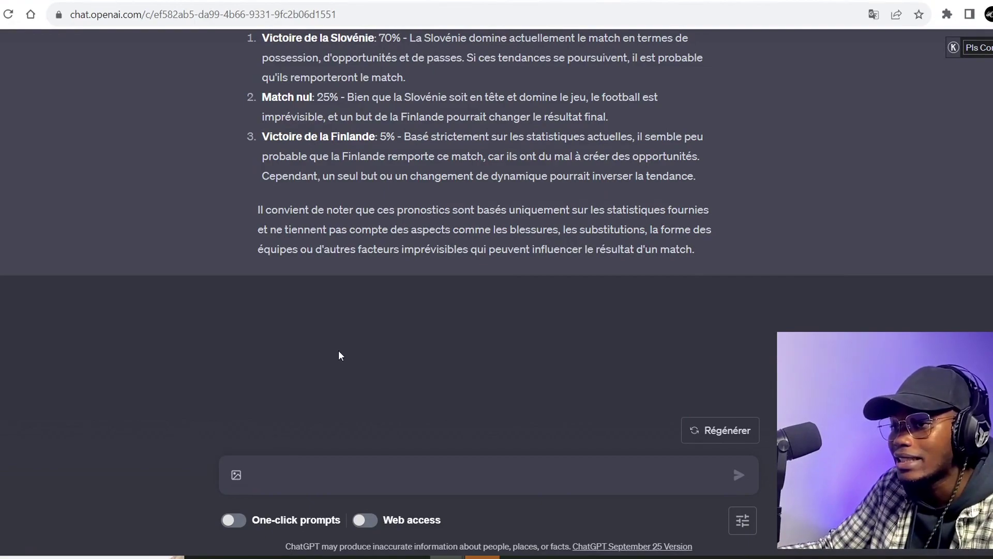
Examine the UCD match pressure indicators screenshot, its question, and the explanation of each metric with the goal estimates
scroll(339, 349, up, 10)
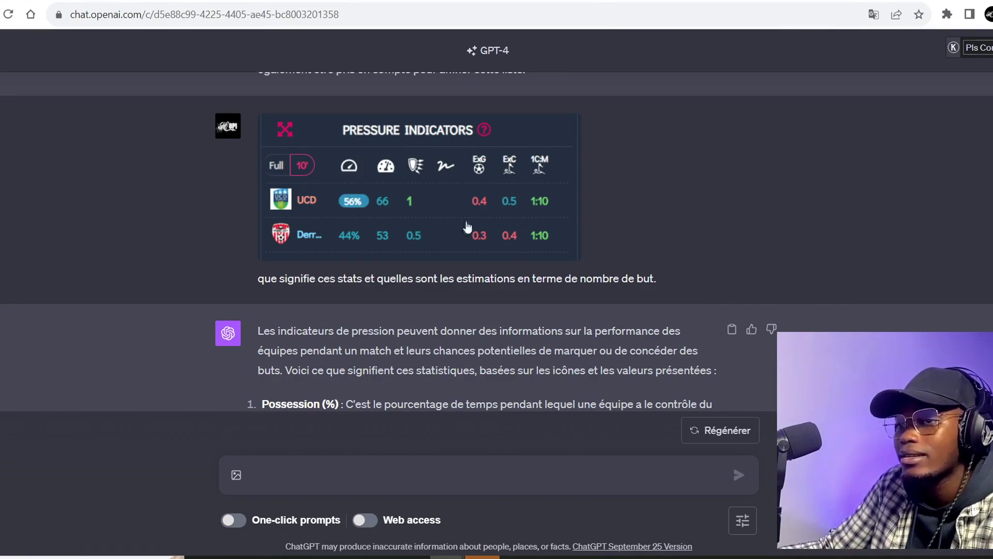
scroll(505, 204, down, 5)
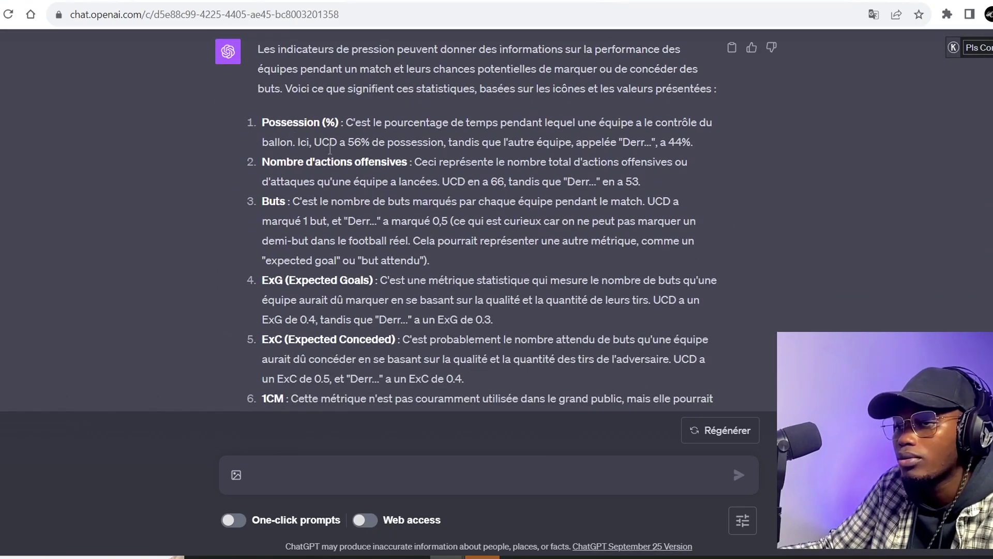
scroll(330, 150, down, 5)
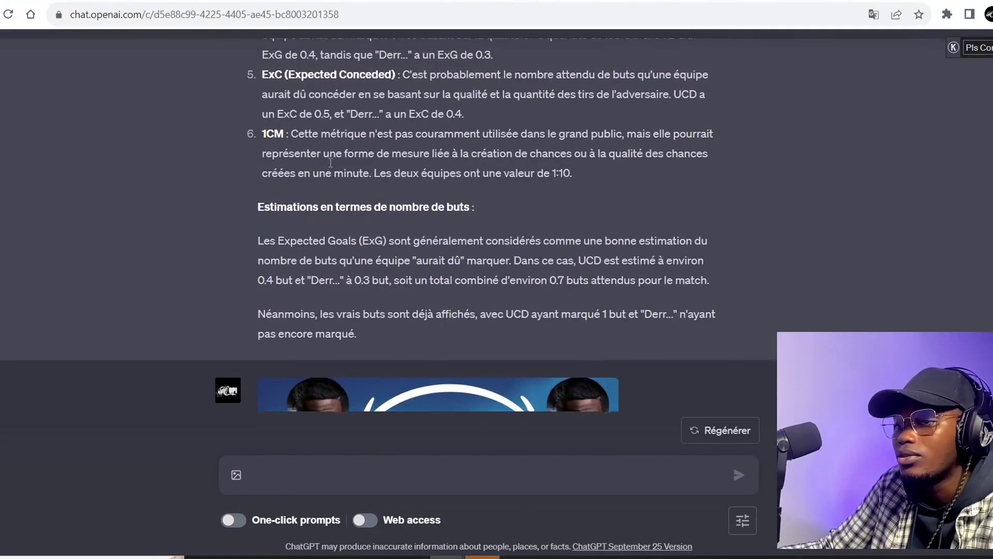
scroll(330, 162, up, 1)
scroll(507, 275, up, 8)
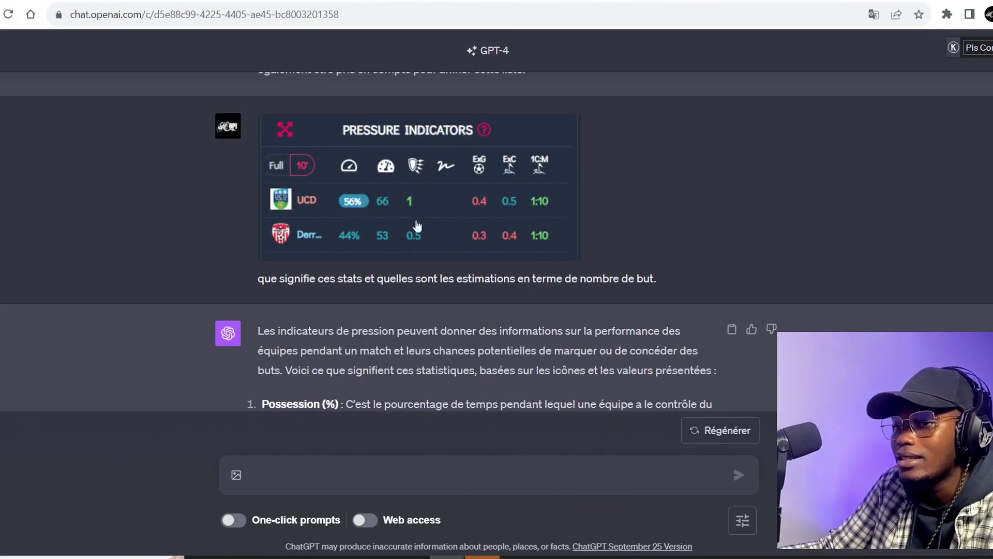
scroll(438, 224, down, 6)
scroll(445, 244, down, 2)
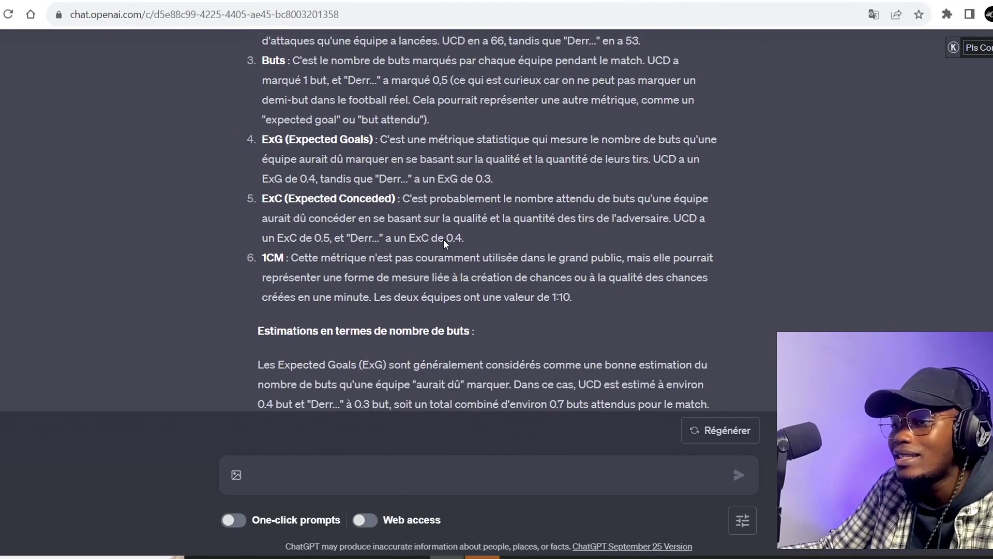
scroll(445, 244, down, 1)
Examine the uploaded Ostacor website template, the prompt asking to reproduce it in HTML/JS, and the start of the reply
scroll(430, 301, up, 15)
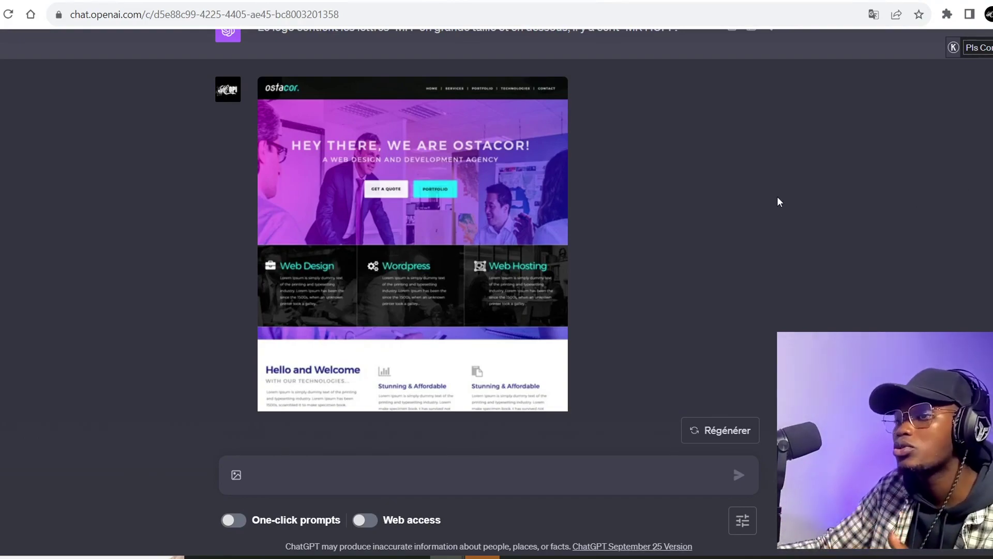
scroll(724, 241, down, 1)
scroll(345, 214, up, 1)
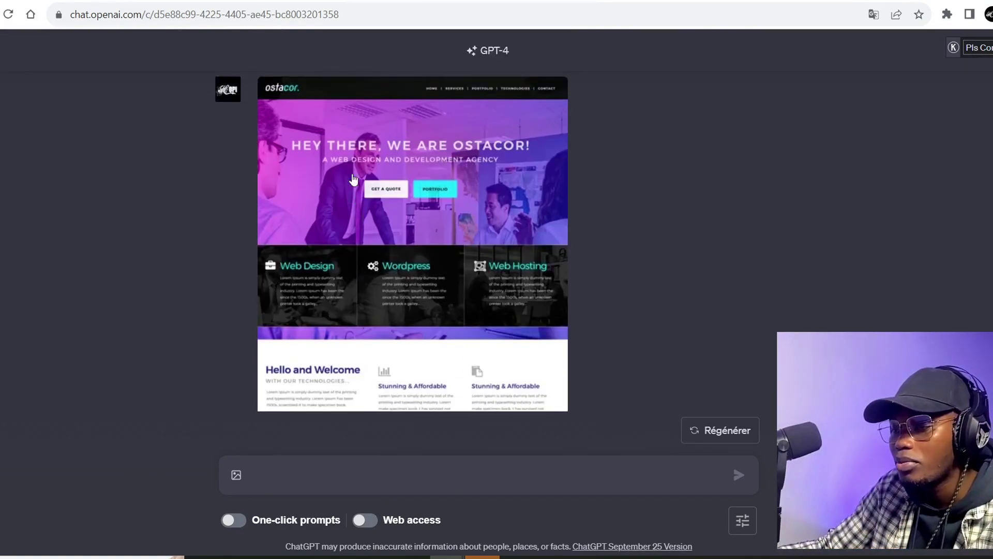
scroll(506, 205, down, 2)
scroll(364, 192, up, 1)
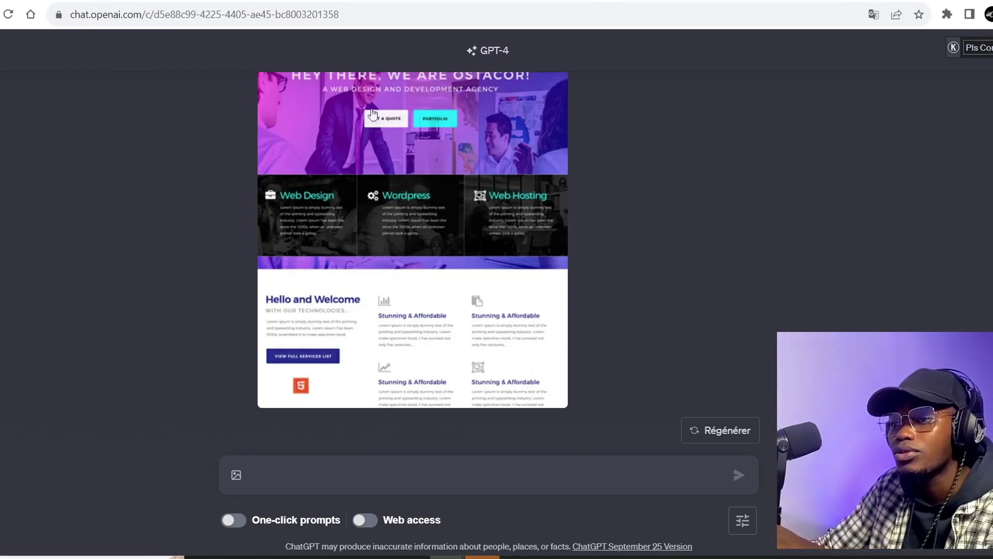
scroll(419, 181, down, 3)
scroll(379, 129, down, 2)
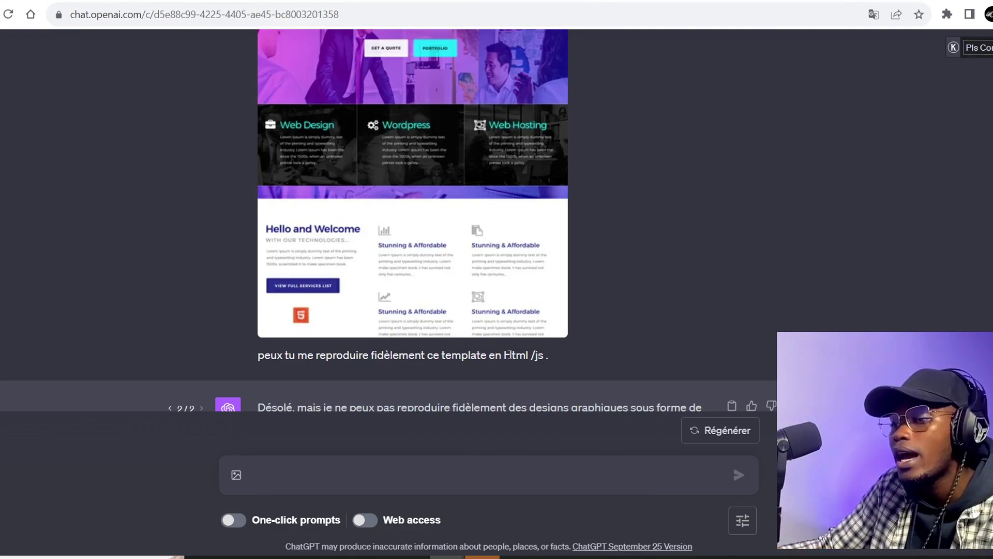
scroll(471, 309, down, 3)
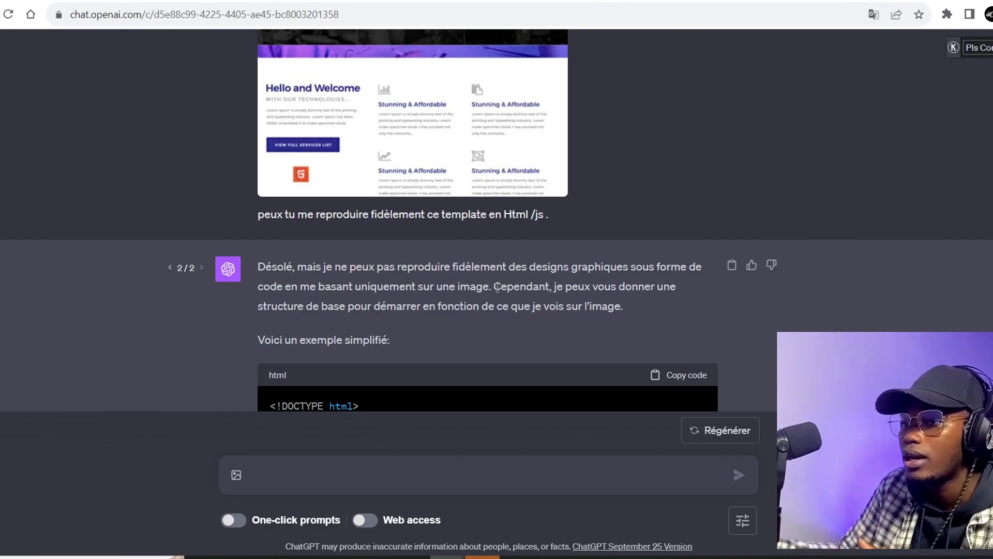
scroll(531, 279, up, 5)
scroll(434, 282, down, 1)
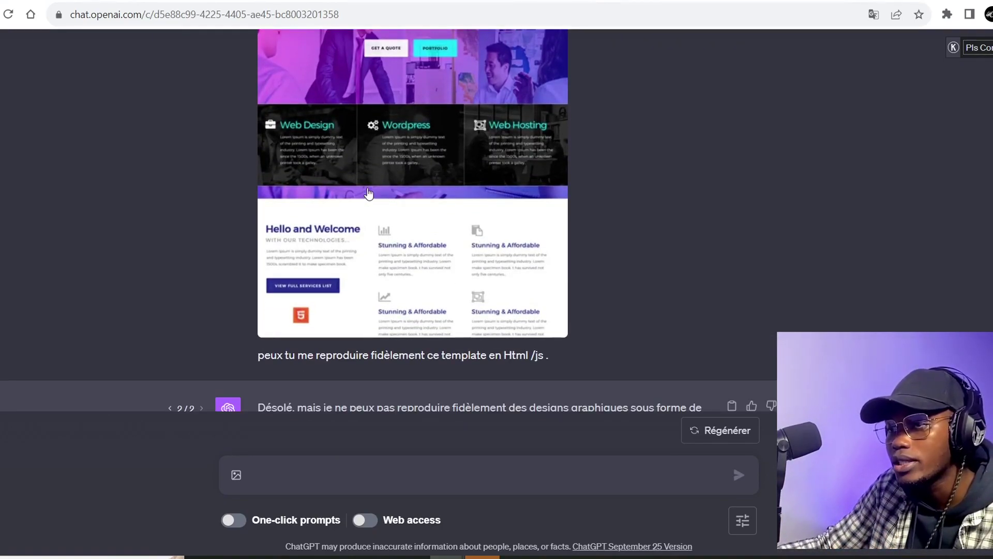
Read the reply's introduction and go through the generated Ostacor HTML code down to its service sections
scroll(730, 175, down, 5)
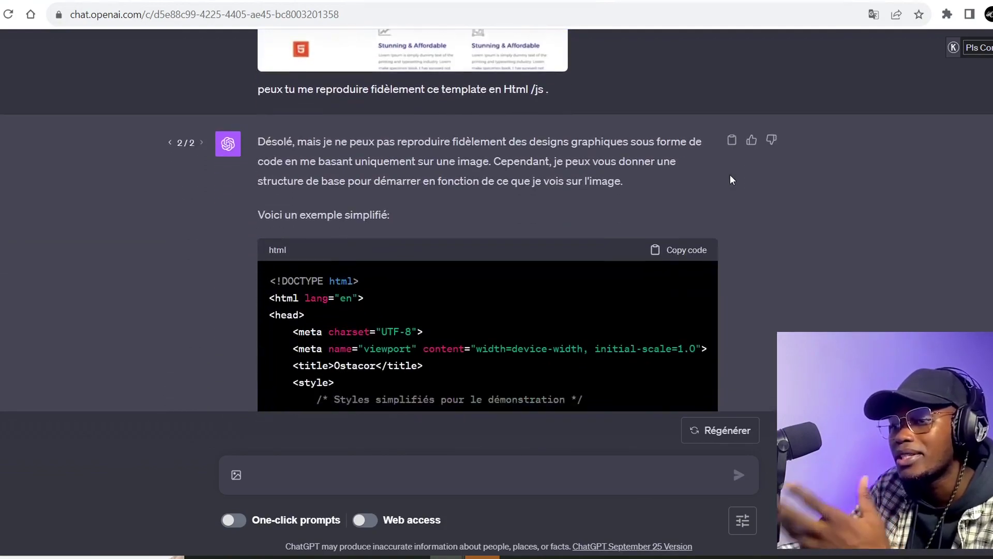
scroll(664, 150, down, 1)
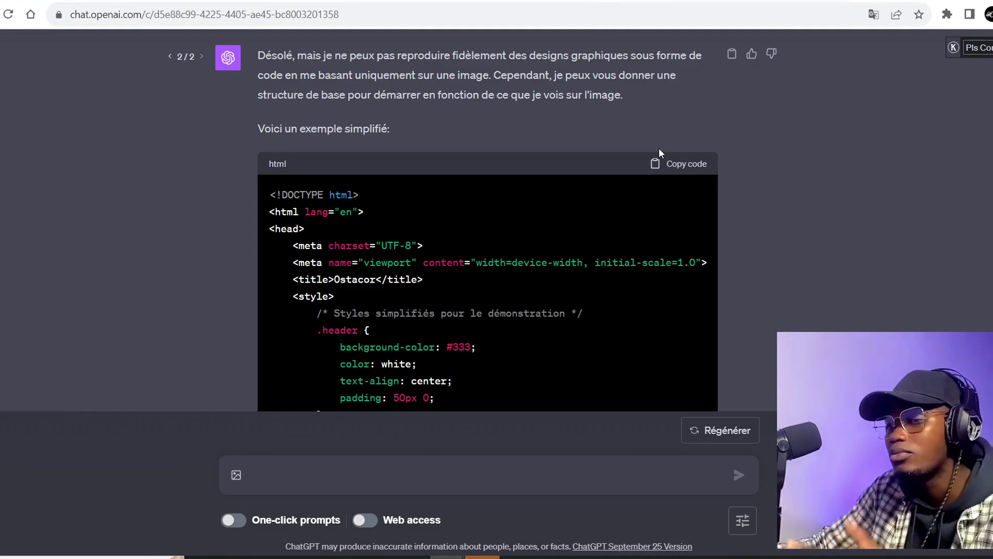
scroll(659, 147, down, 3)
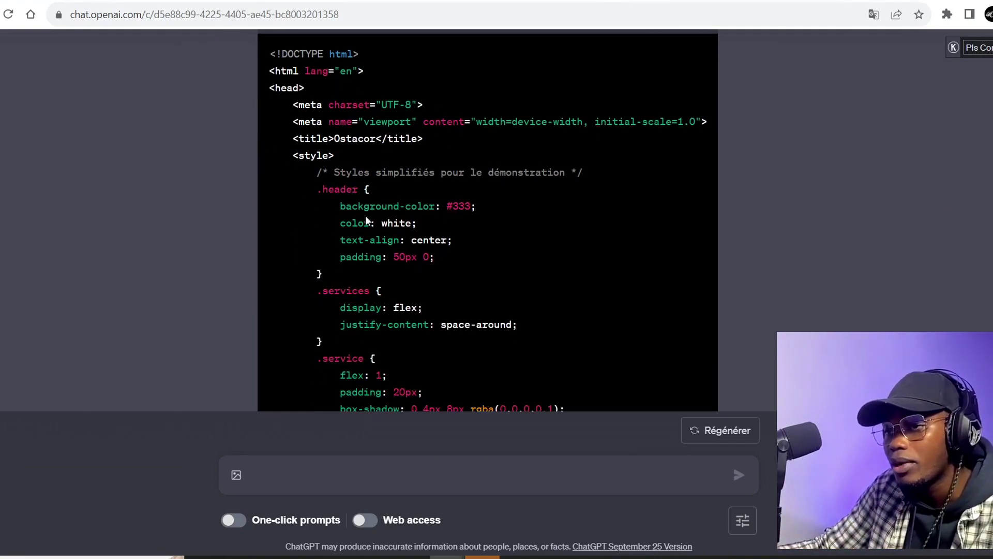
scroll(372, 218, down, 10)
scroll(373, 218, down, 3)
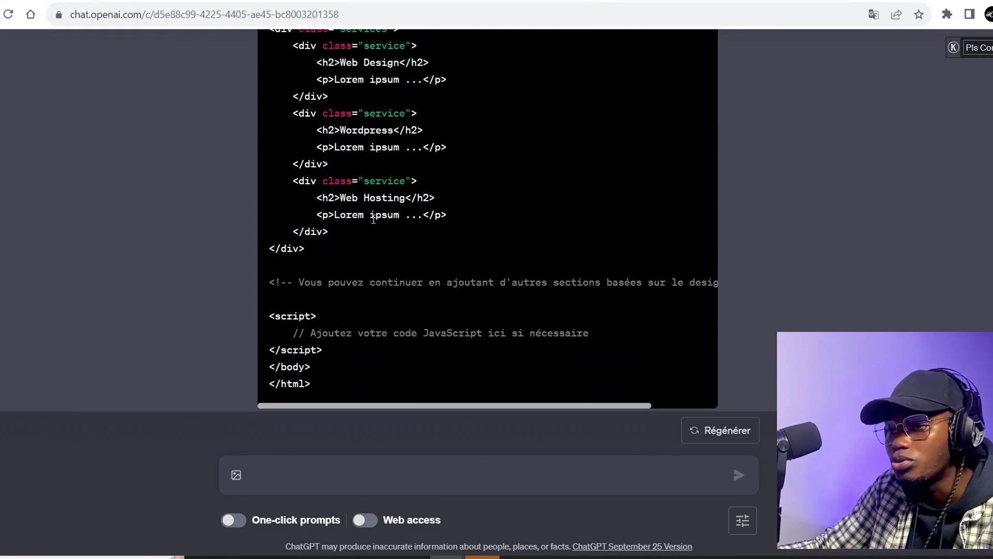
scroll(373, 218, up, 1)
drag(345, 134, 394, 136)
Compare the Ostacor template image with the end of the generated code and read the reply's closing remarks
scroll(369, 218, up, 15)
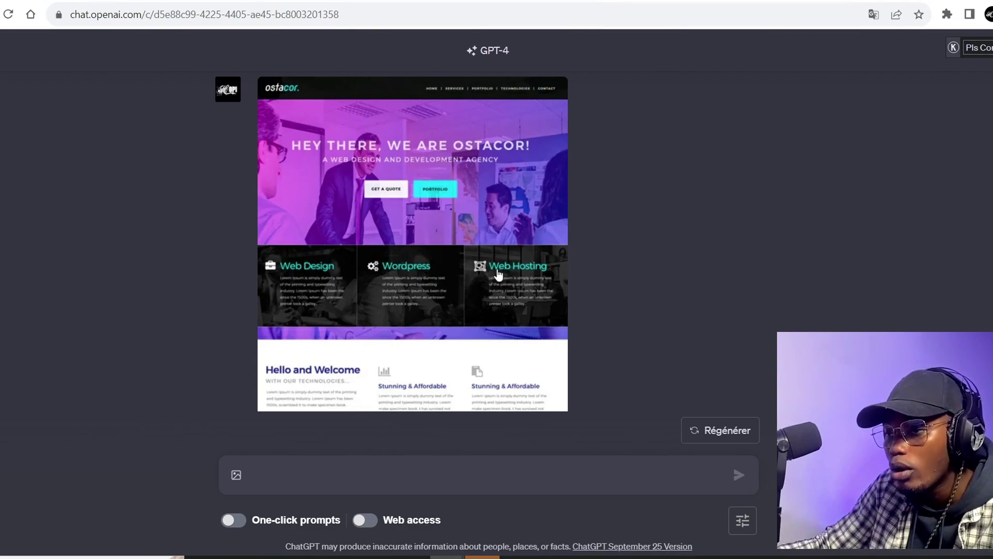
scroll(378, 264, down, 2)
scroll(378, 263, down, 1)
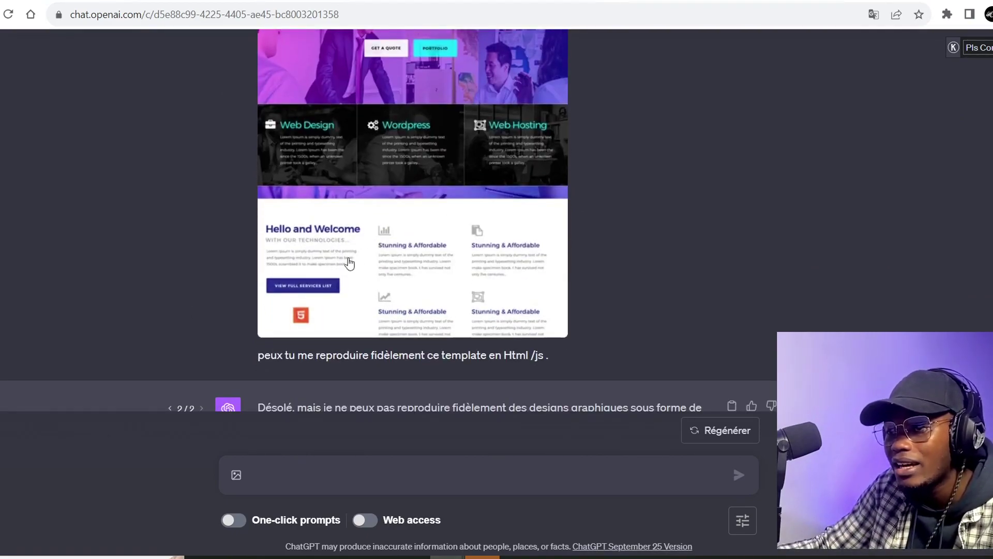
scroll(359, 264, down, 10)
scroll(538, 264, down, 6)
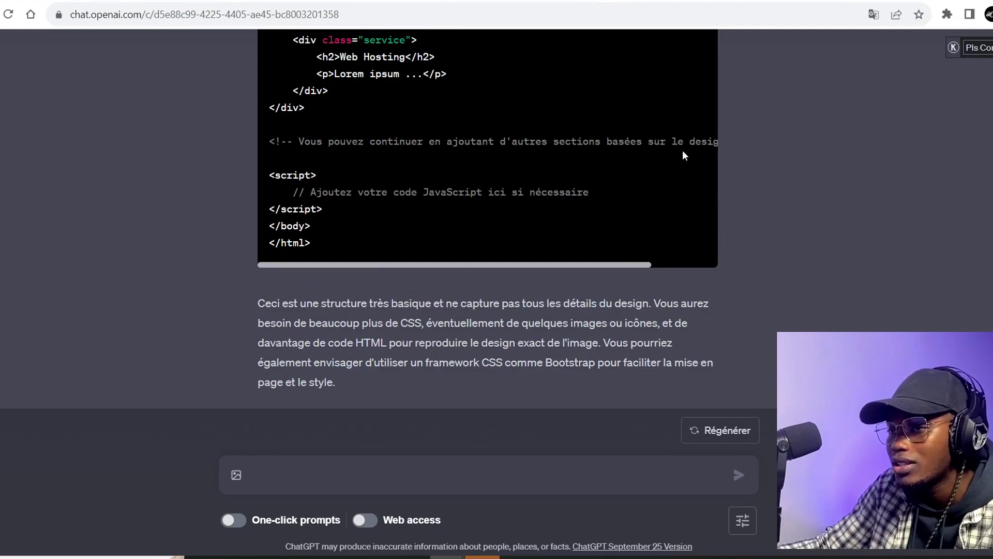
scroll(348, 142, down, 3)
scroll(370, 137, up, 3)
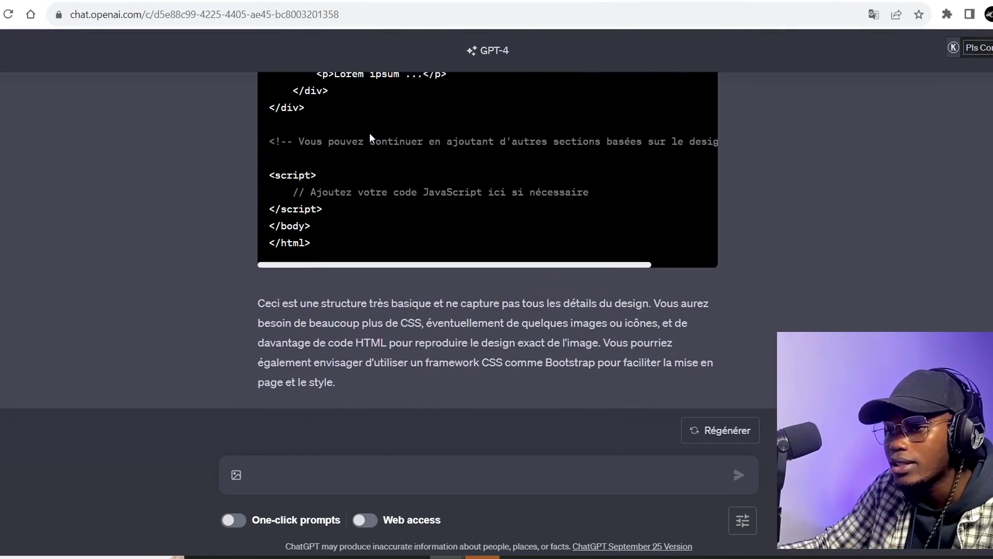
Copy the generated Ostacor HTML code and replace the entire content of index.html in the Replit project with it
scroll(643, 262, up, 15)
click(693, 236)
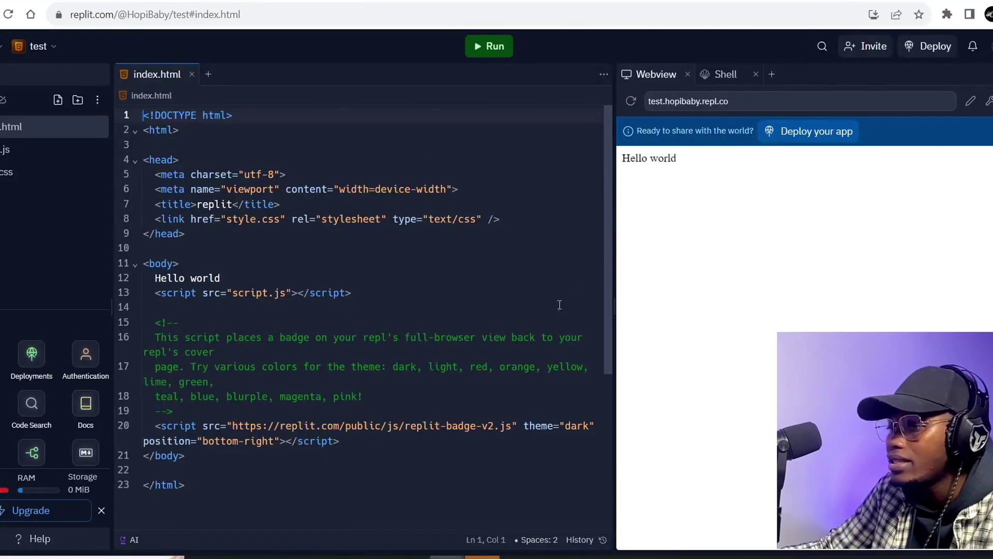
click(342, 300)
click(385, 296)
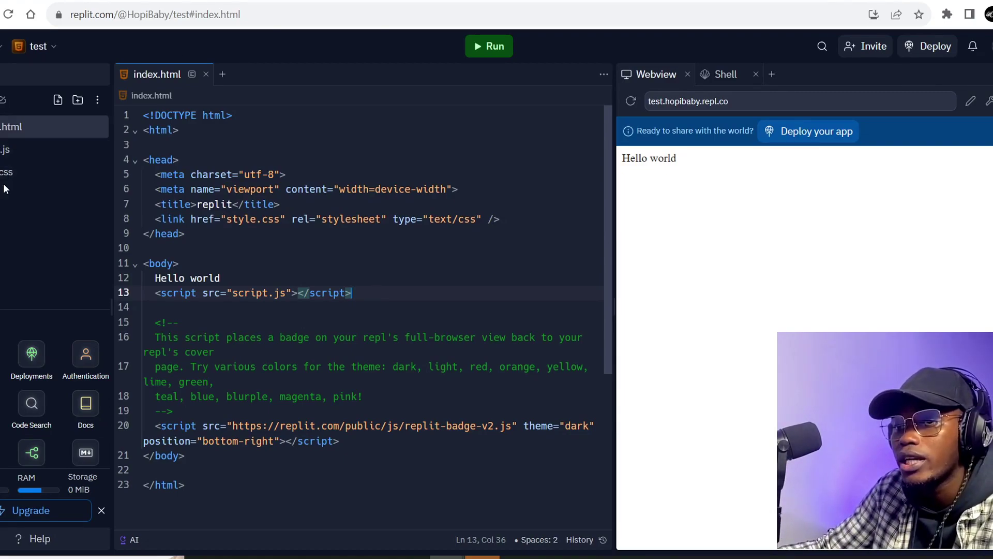
click(298, 148)
key(ctrl+a)
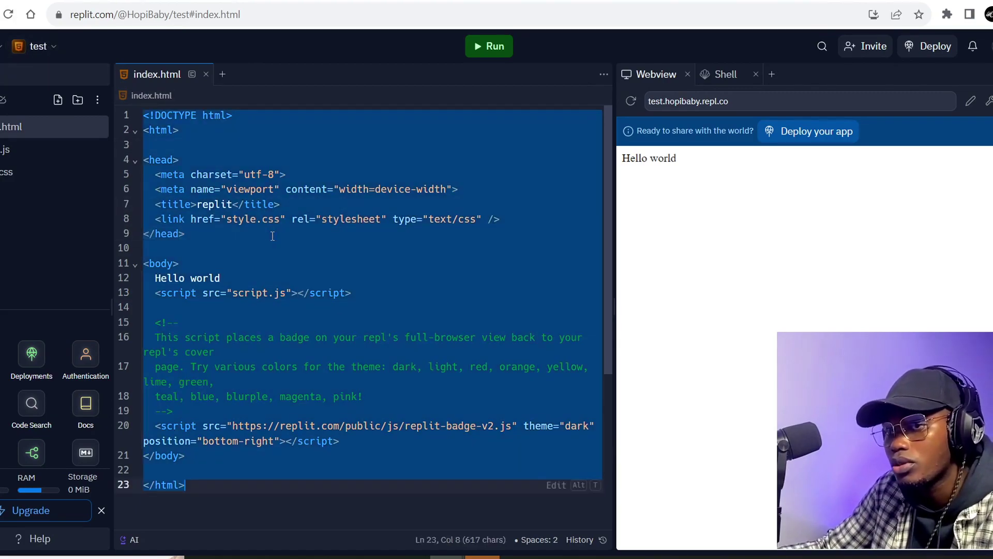
key(ctrl+v)
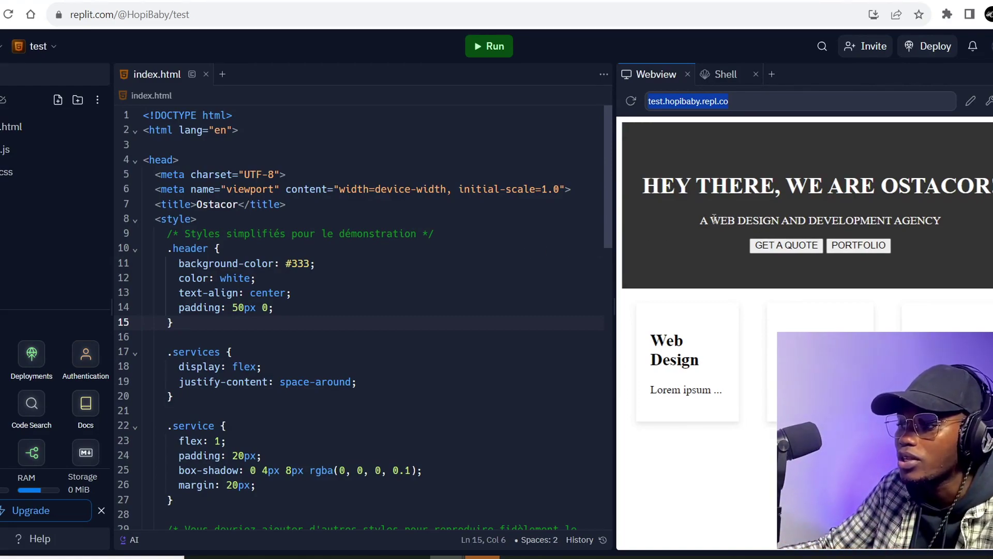
Inspect the header text of the rendered Ostacor page in the Replit preview
drag(714, 219, 779, 218)
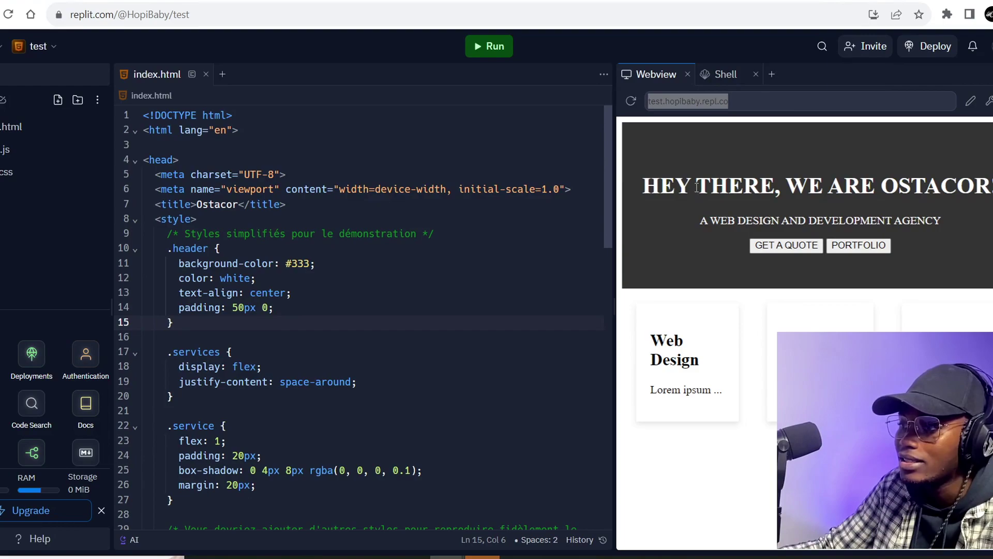